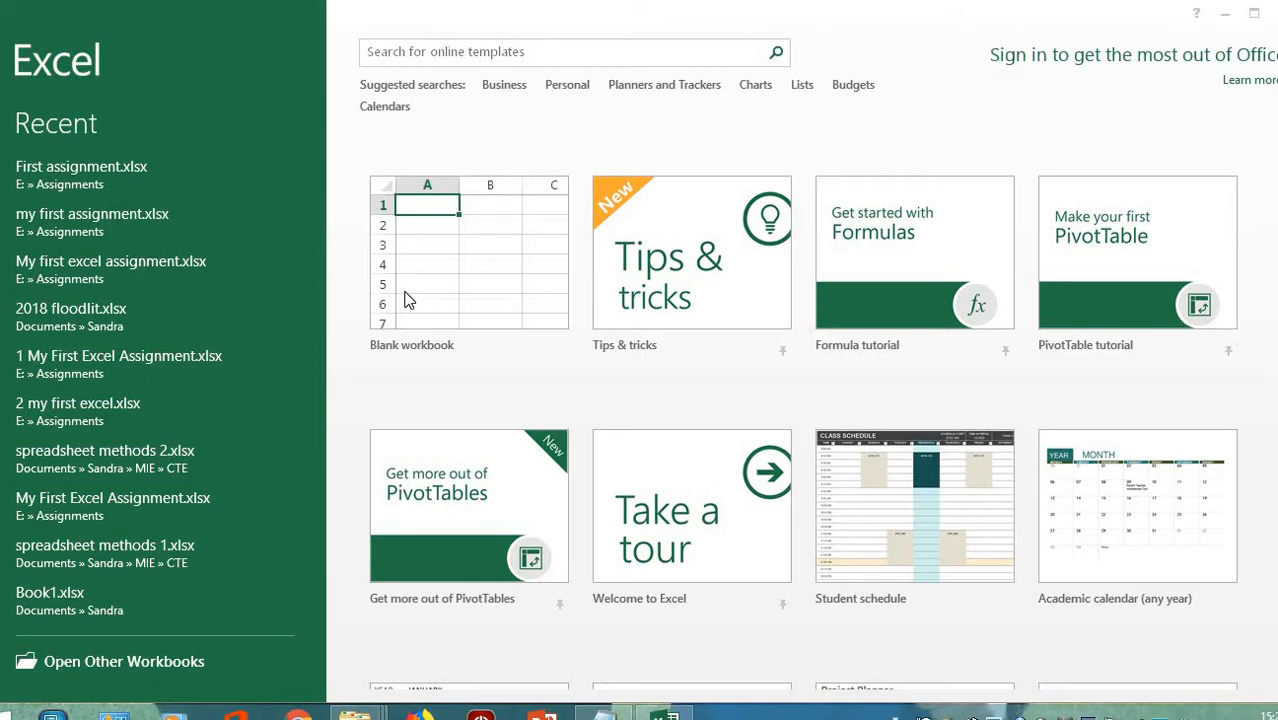
# - Create a new blank workbook from the Excel start screen
pyautogui.click(405, 300)
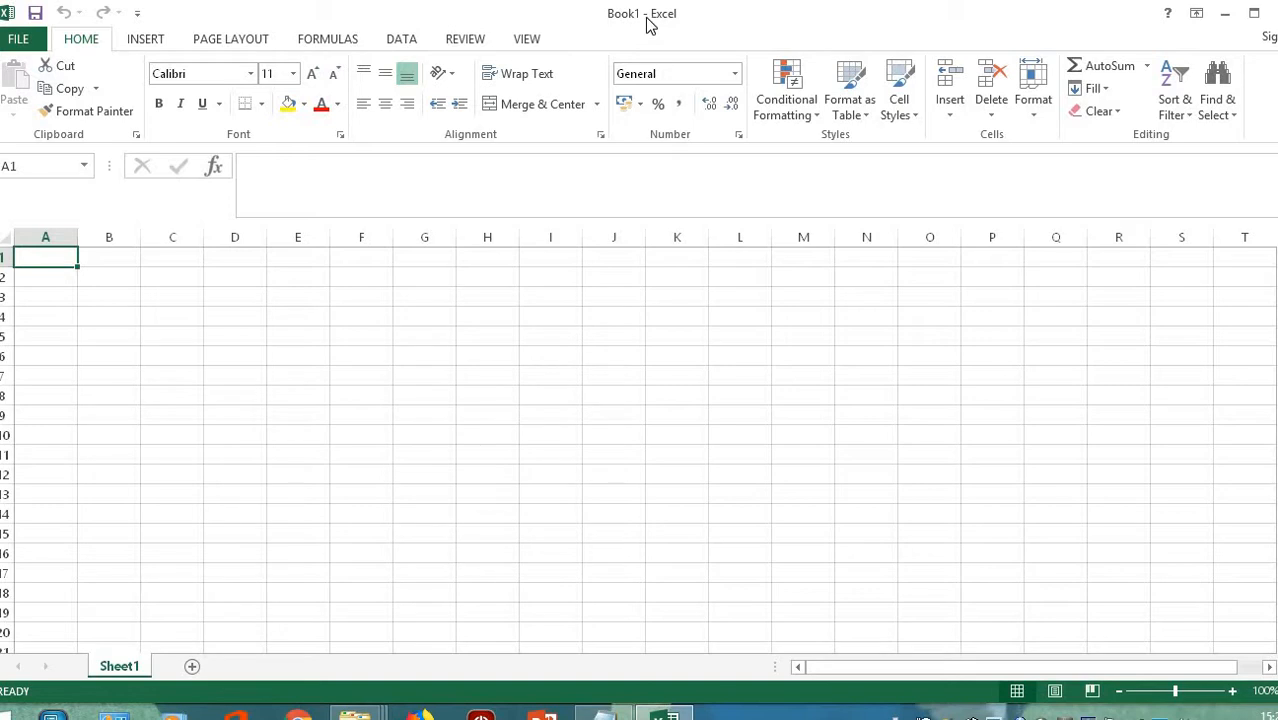
# - Save the workbook as 'First assignment in excel.xlsx' in the removable disk's Assignments folder
pyautogui.click(22, 40)
pyautogui.click(34, 230)
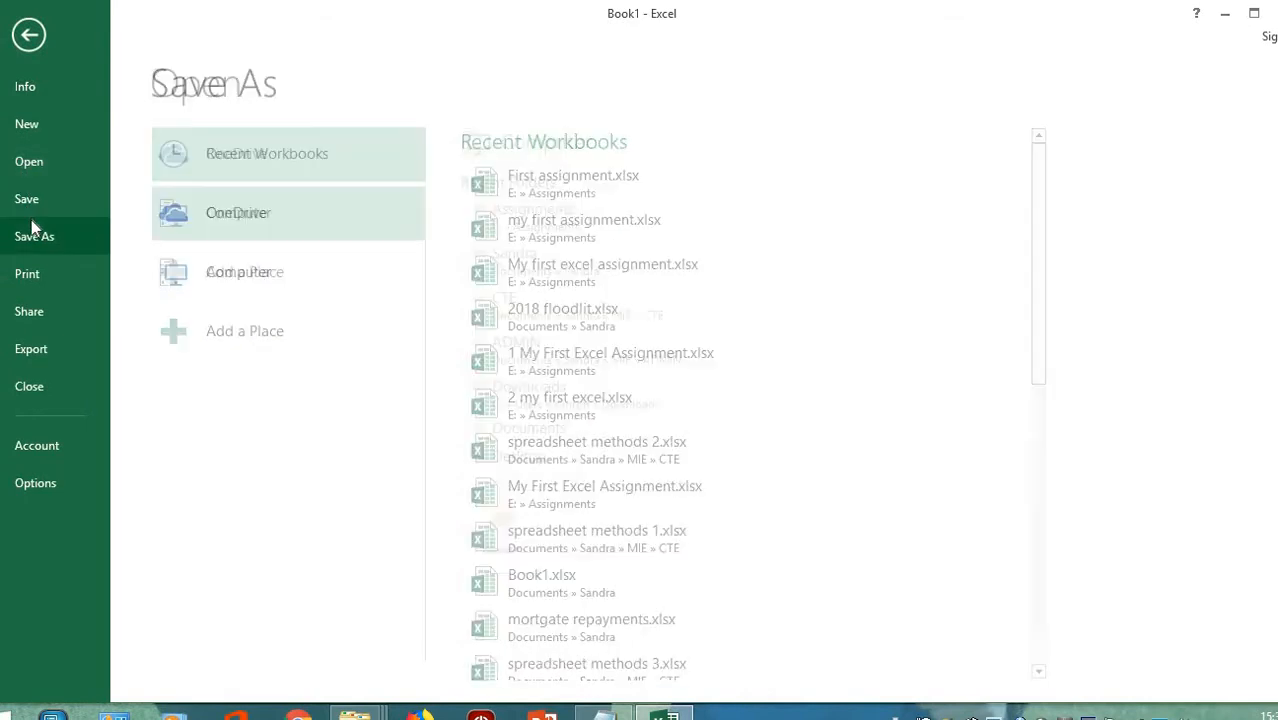
pyautogui.click(504, 216)
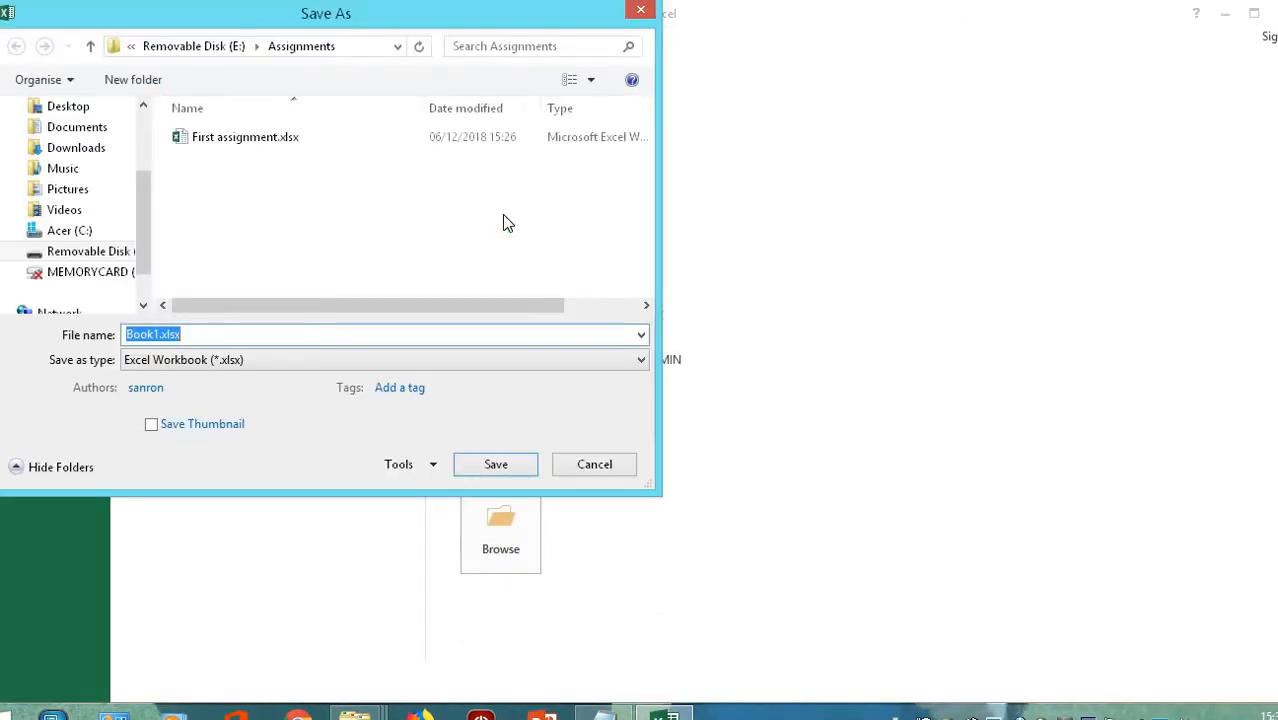
pyautogui.write('First')
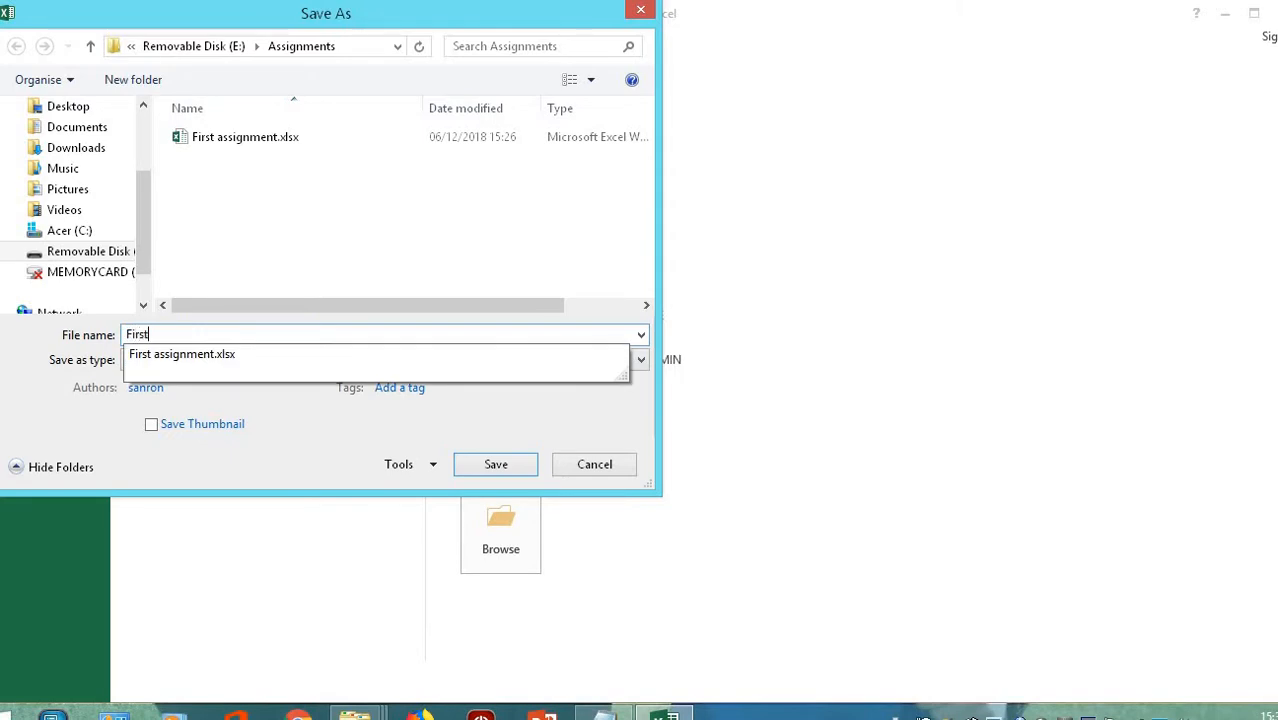
pyautogui.write(' assignmen')
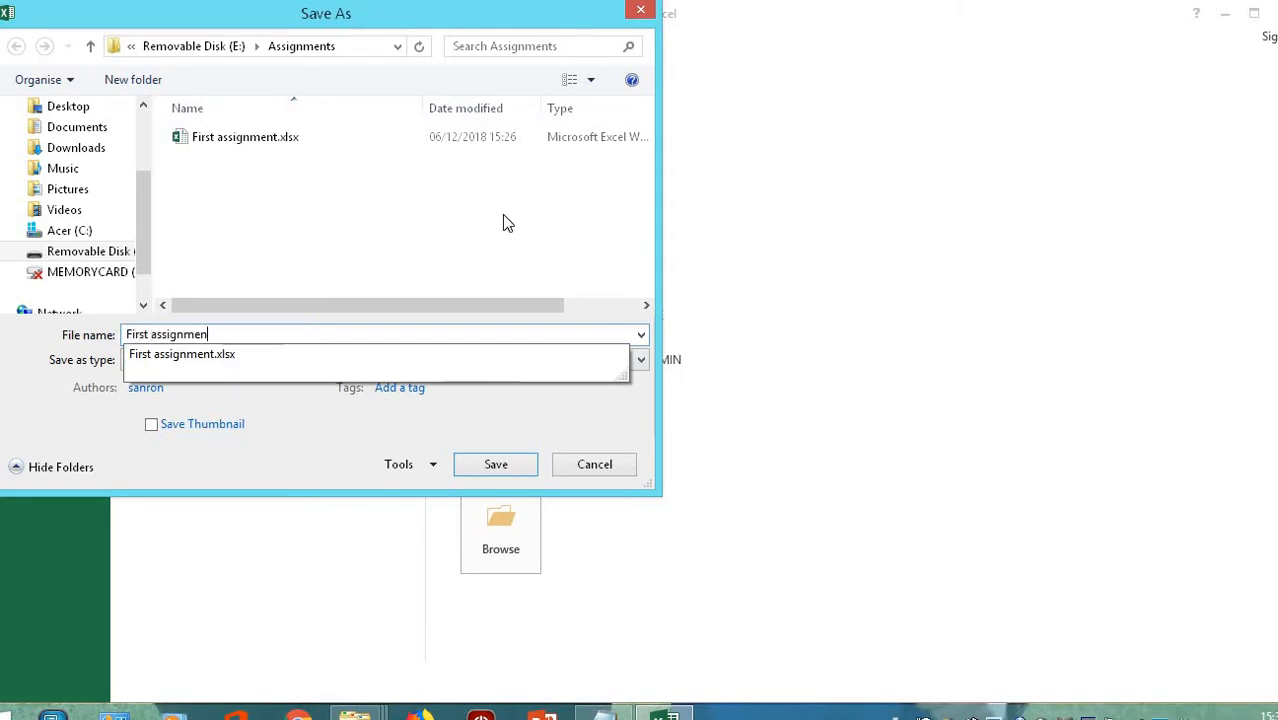
pyautogui.write('t in exce')
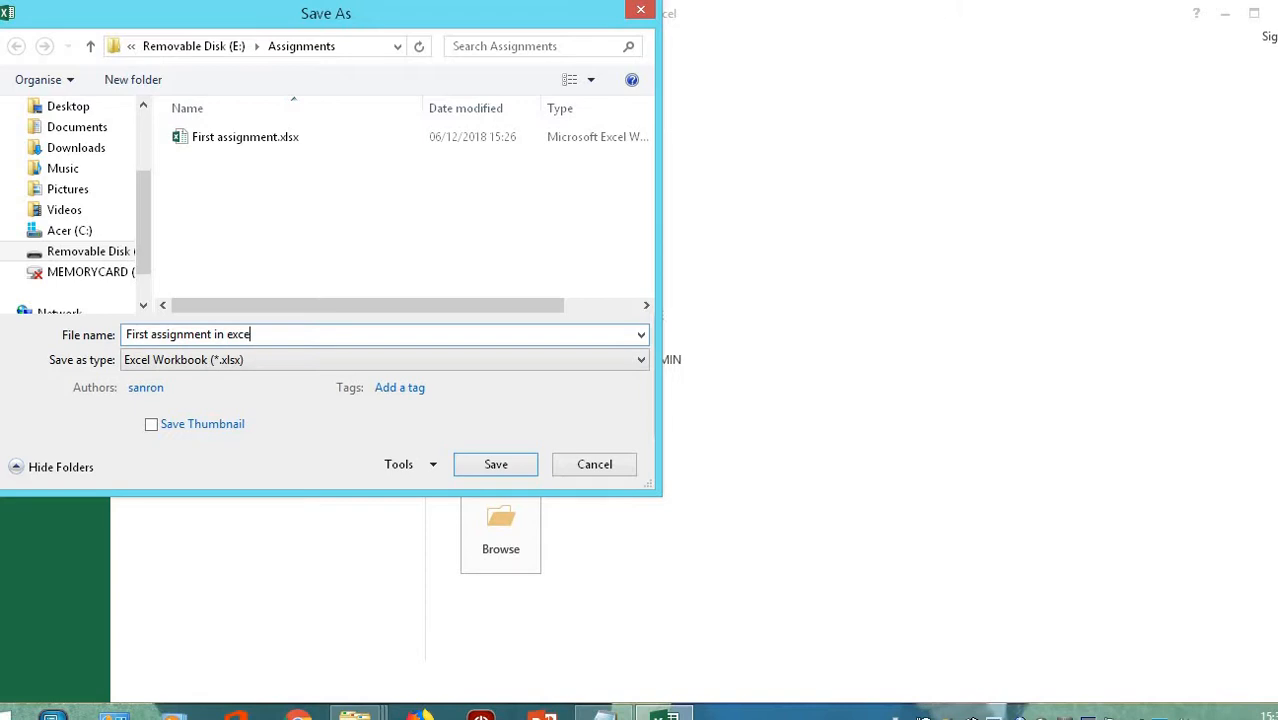
pyautogui.write('l')
pyautogui.press('Return')
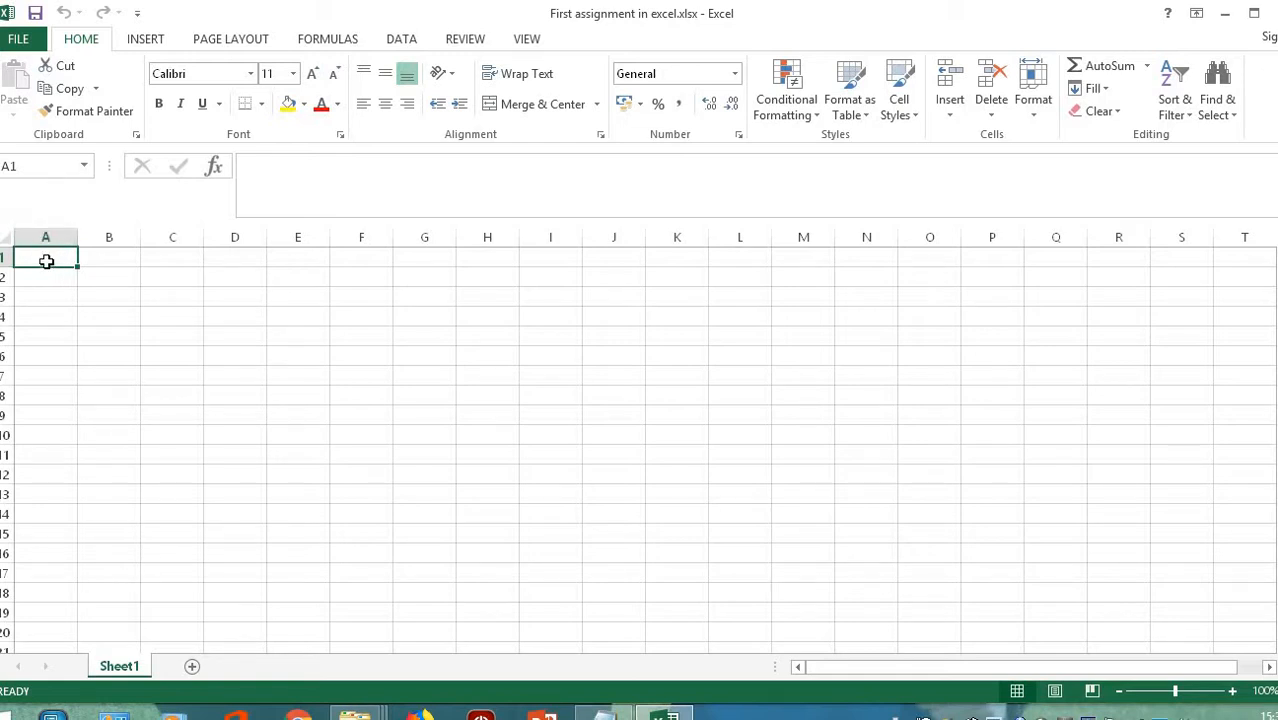
# - Enter the title 'Sales for Coffee' in B1 and the label 'Date:' in A2
pyautogui.click(107, 259)
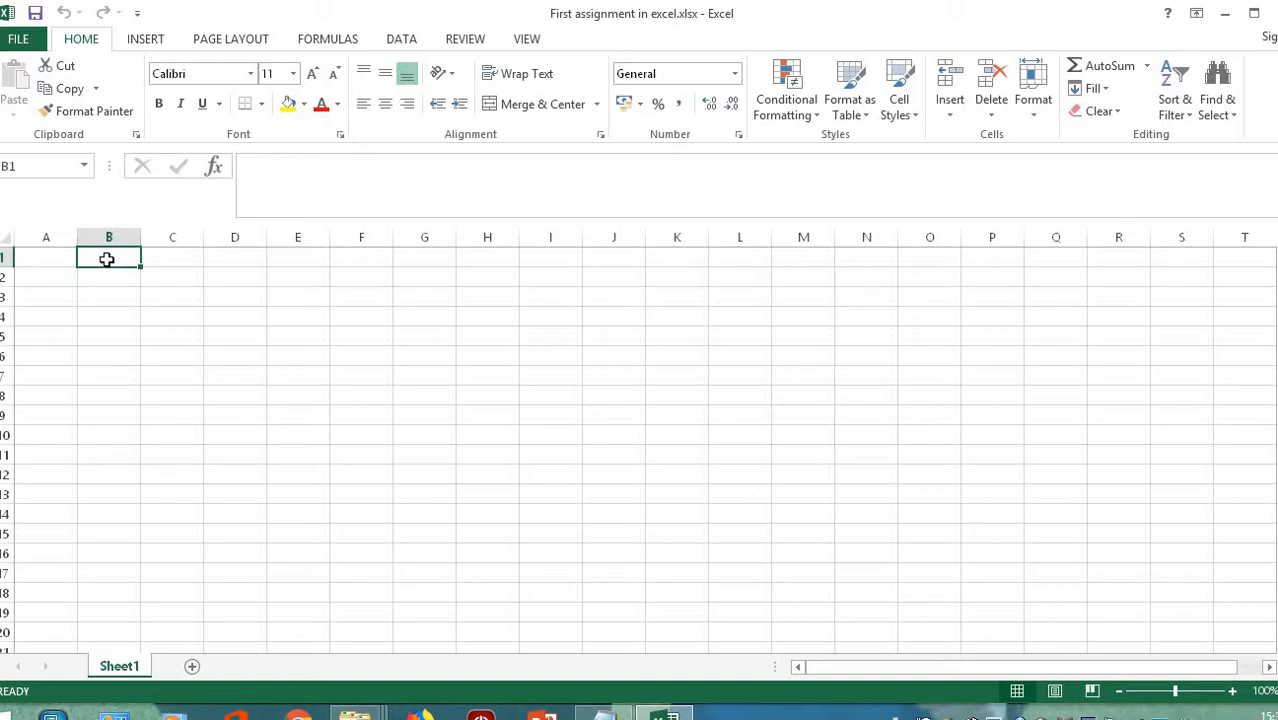
pyautogui.write('S')
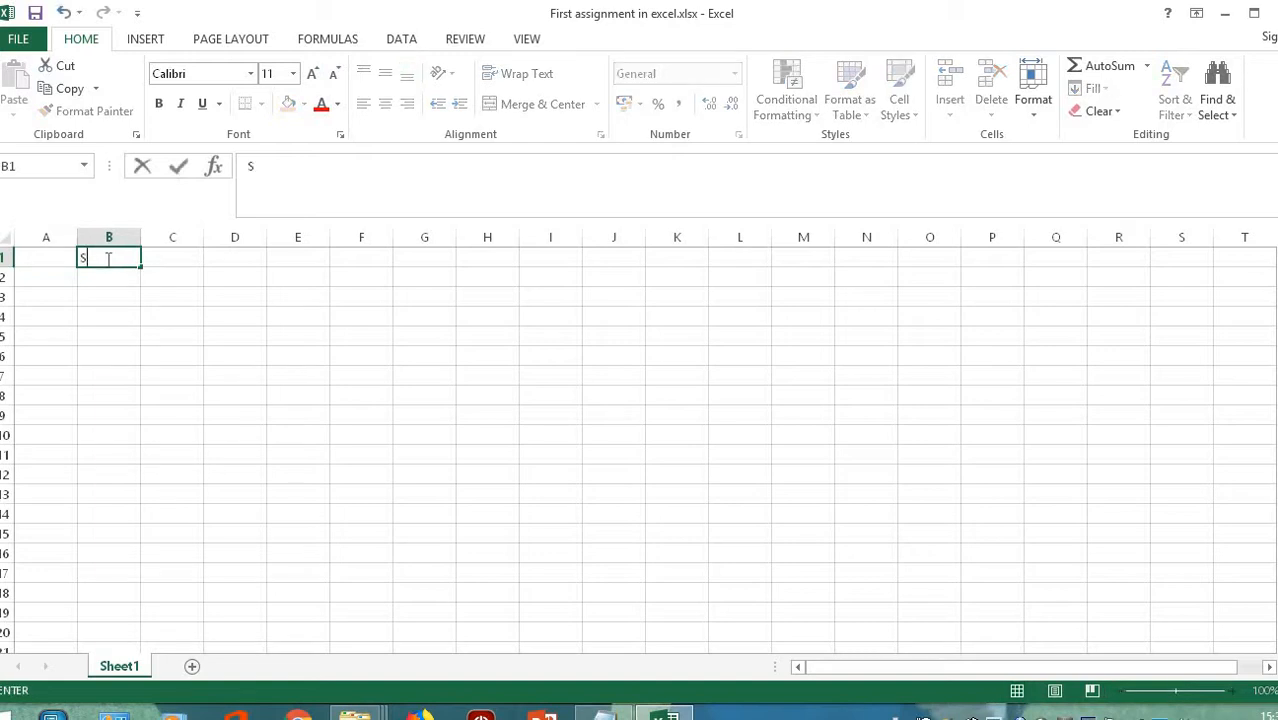
pyautogui.write('ales for')
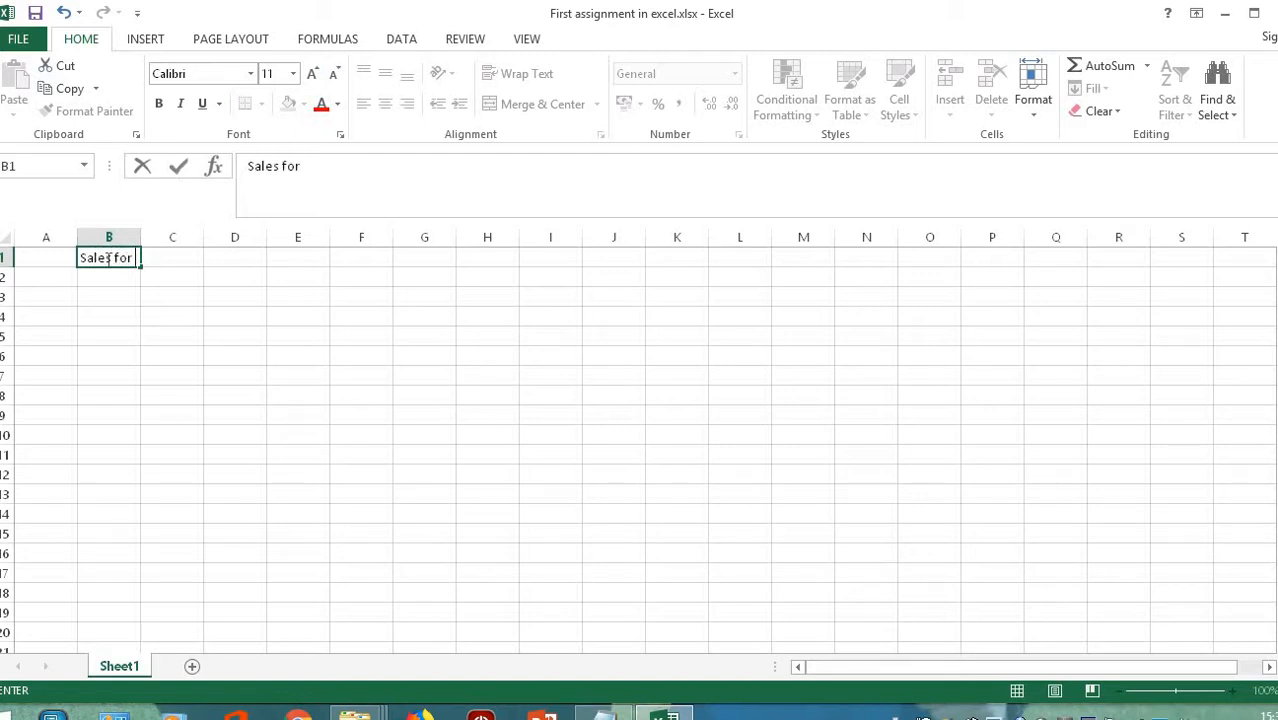
pyautogui.write(' Coffee')
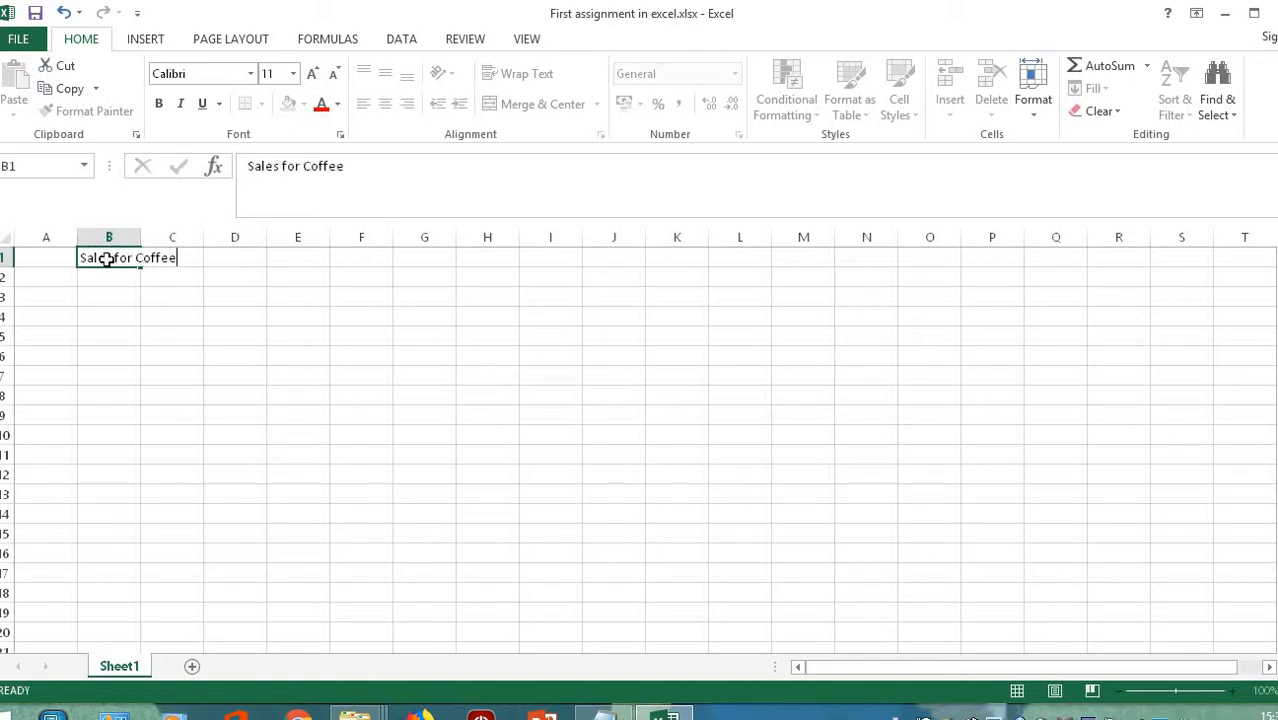
pyautogui.press('Return')
pyautogui.press('Left')
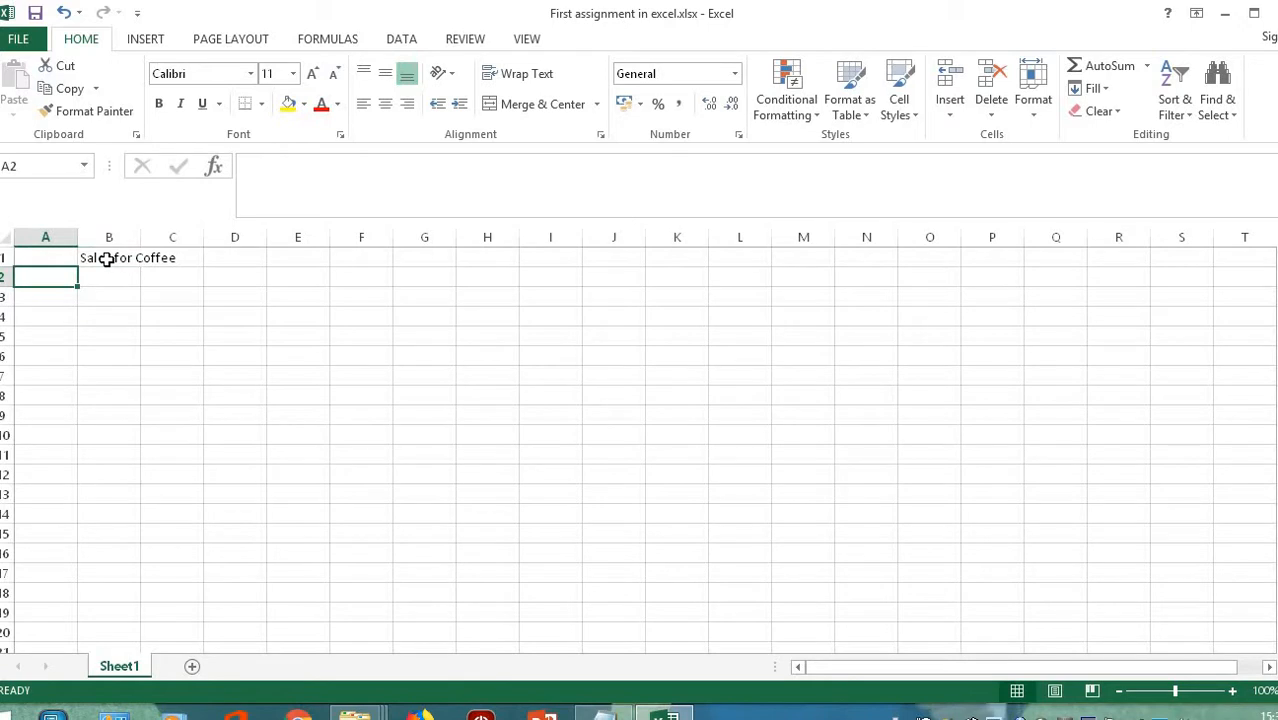
pyautogui.write('Date')
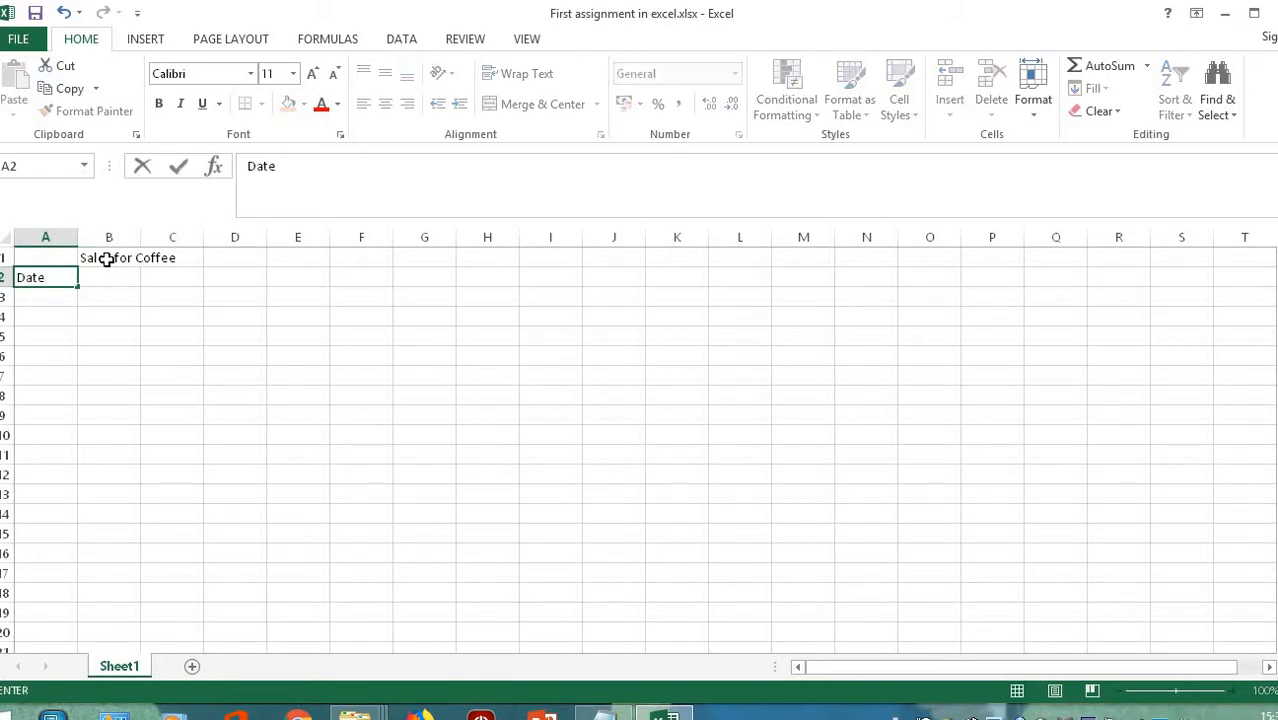
pyautogui.write(':')
pyautogui.moveTo(297, 167); pyautogui.dragTo(241, 168)
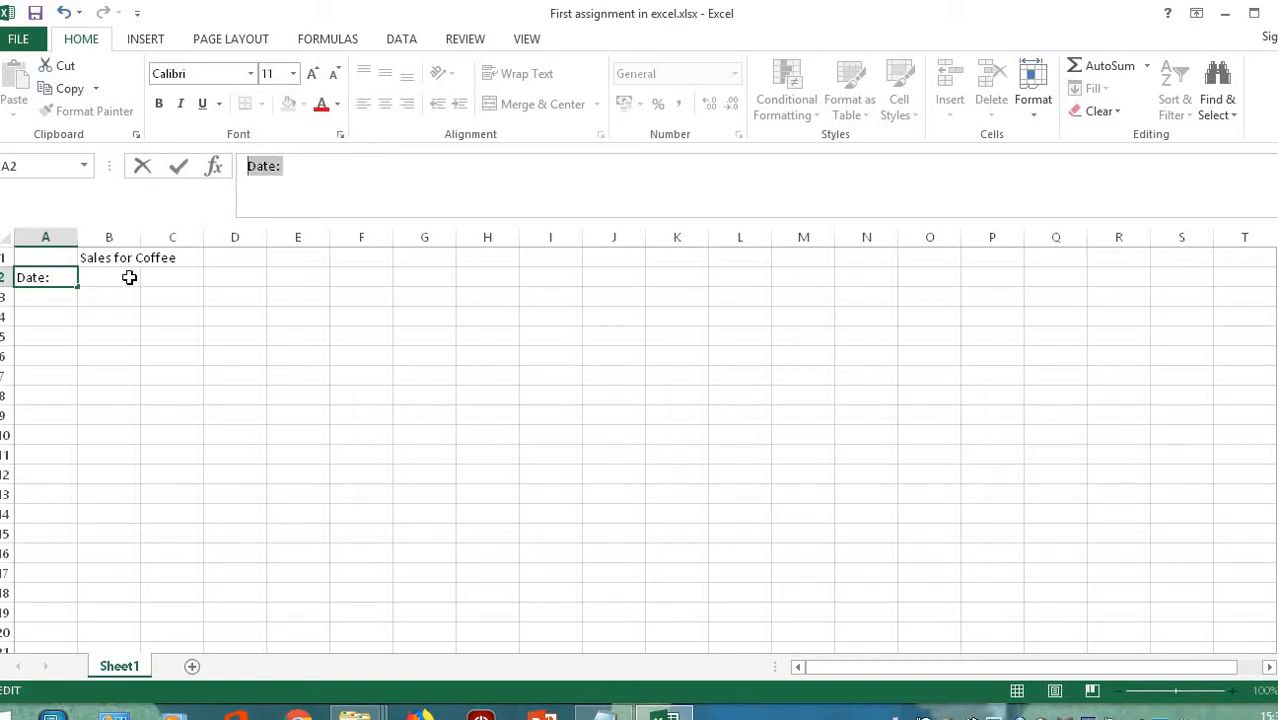
# - Enter the date 28/11/2018 in B2, correcting the mistyped year
pyautogui.click(121, 279)
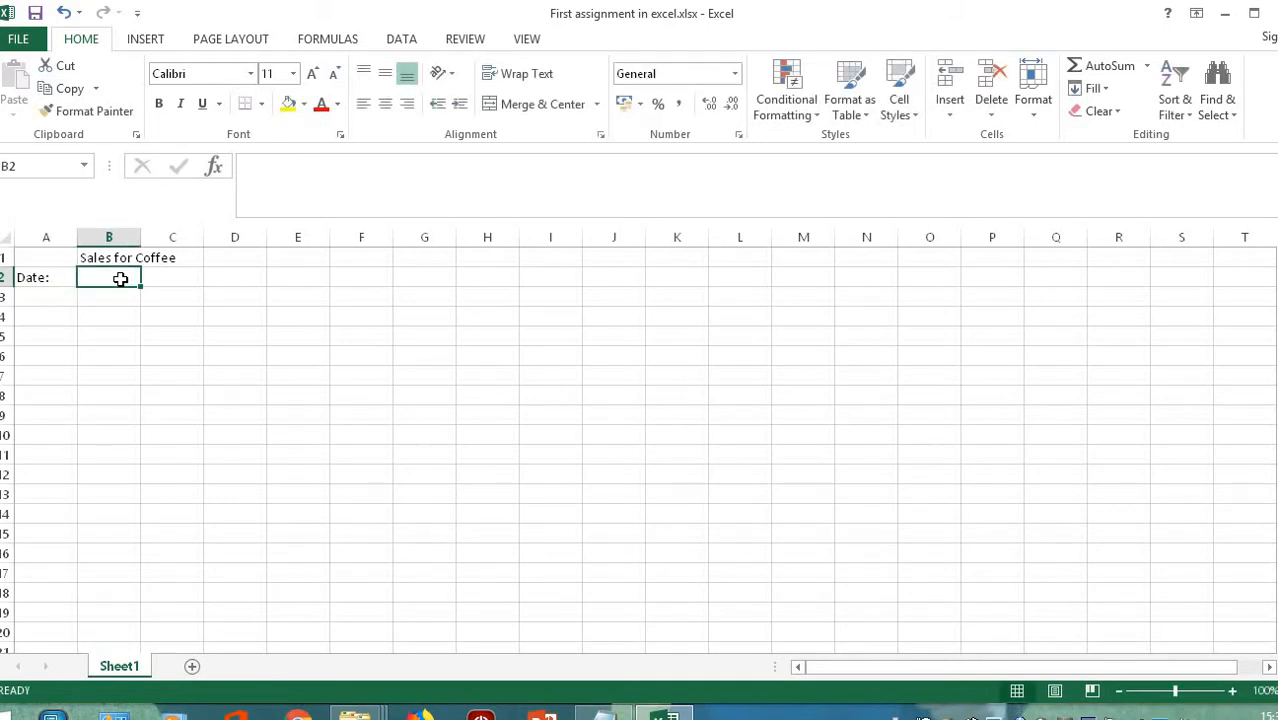
pyautogui.write('28/')
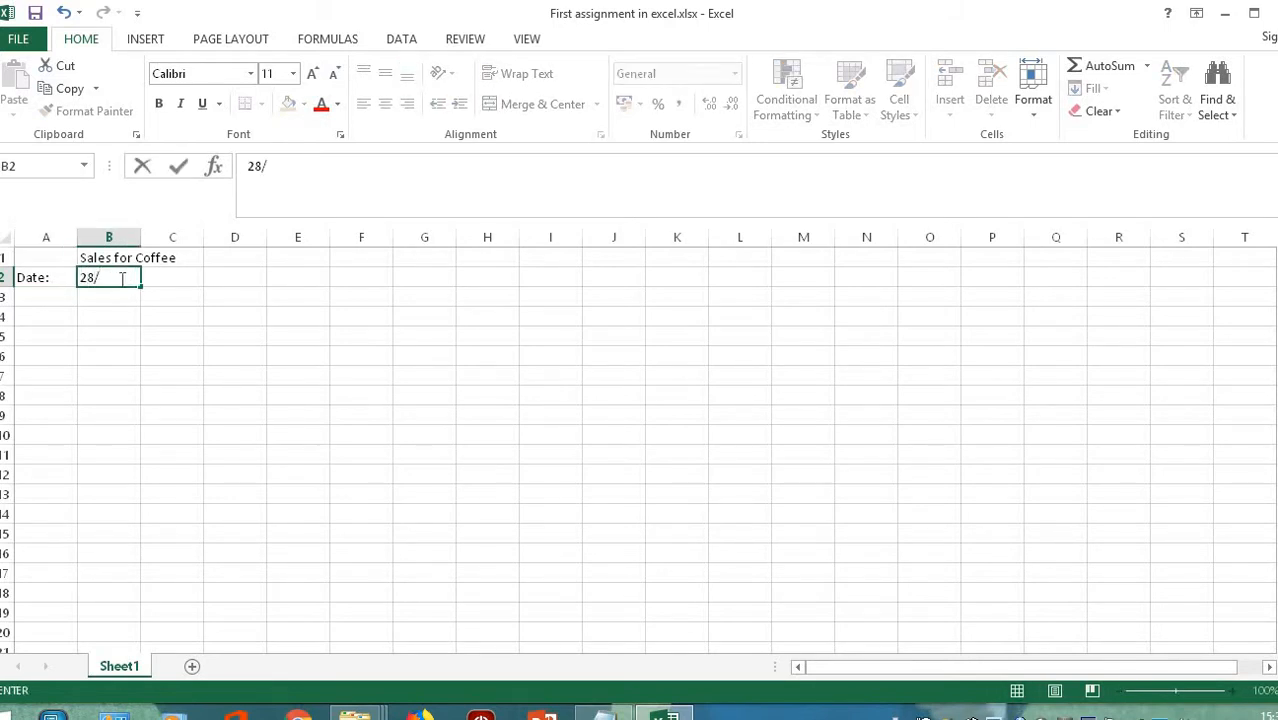
pyautogui.write('11/29')
pyautogui.press('BackSpace')
pyautogui.write('1')
pyautogui.press('BackSpace')
pyautogui.write('018')
pyautogui.press('Return')
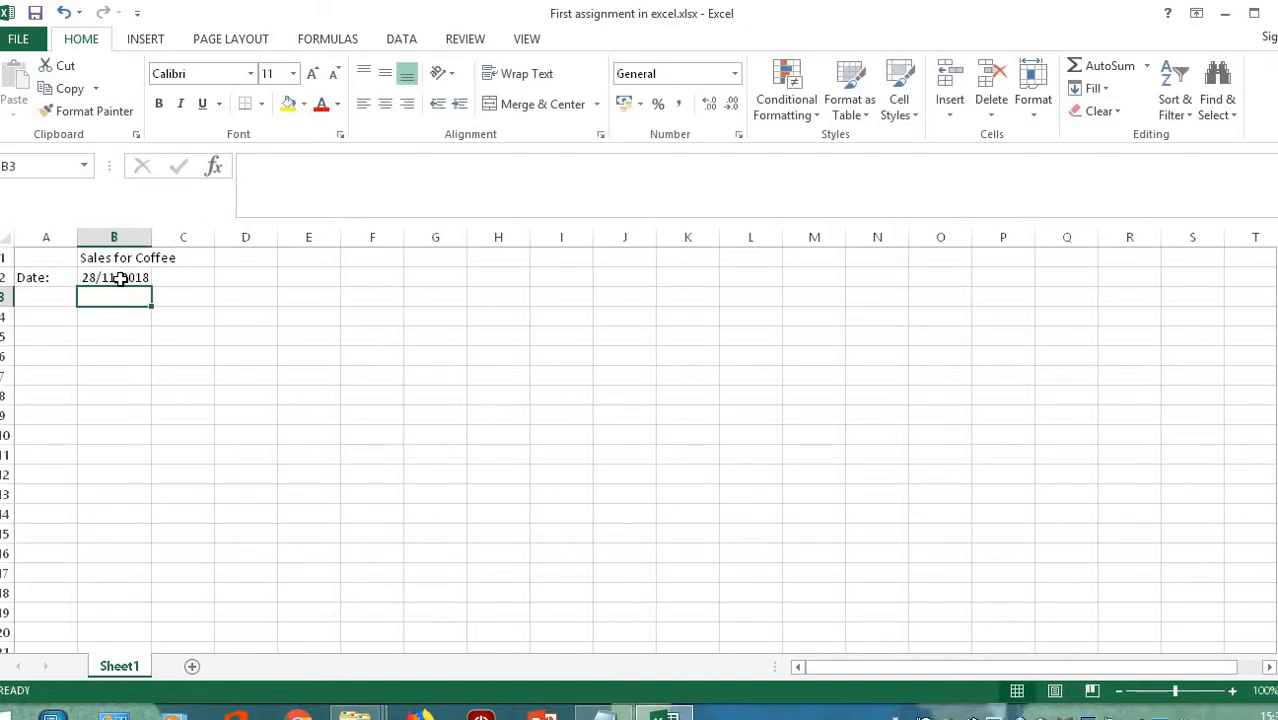
# - Add the headings 'Area' in A3 and 'Sales person' in B3
pyautogui.click(45, 297)
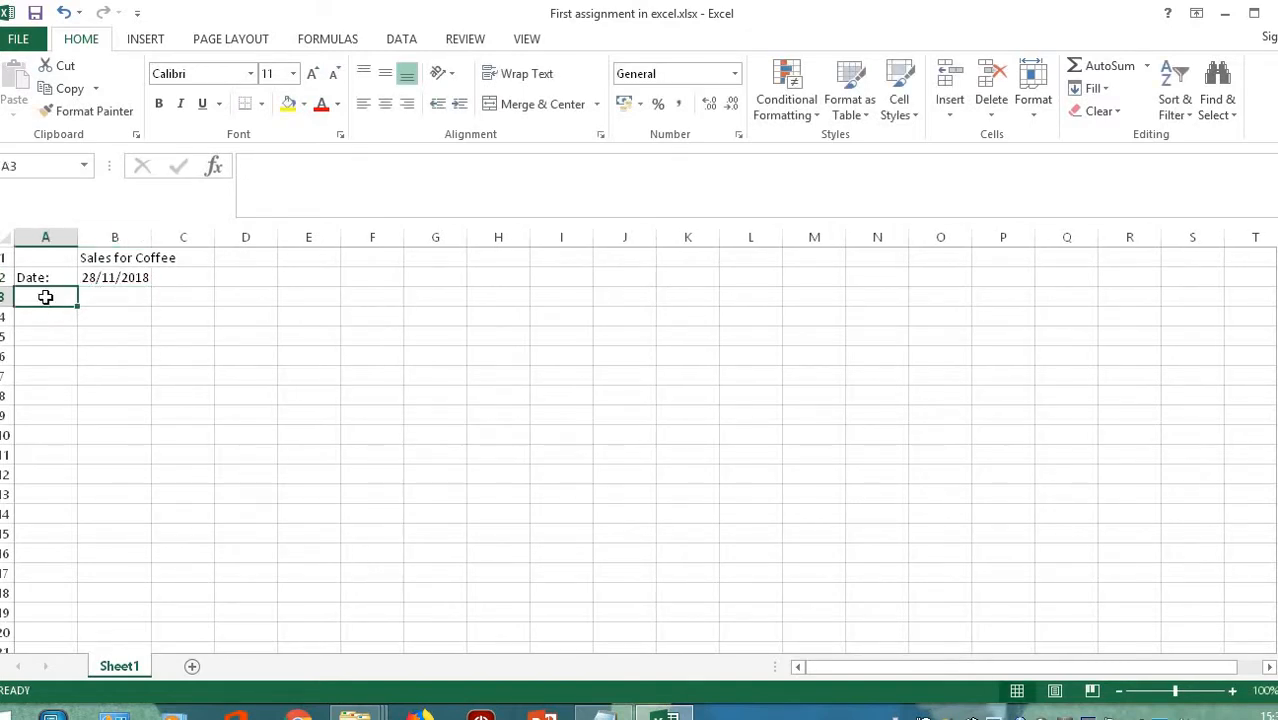
pyautogui.write('Area')
pyautogui.press('Tab')
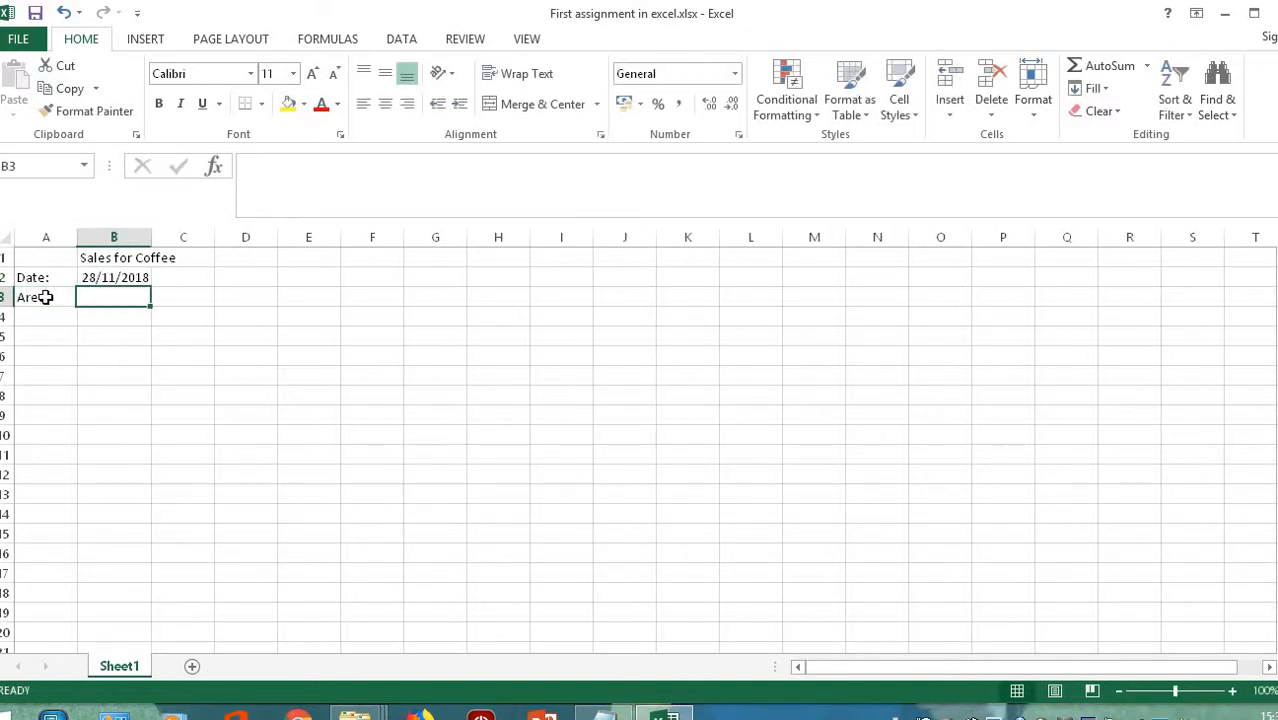
pyautogui.write('Sales ')
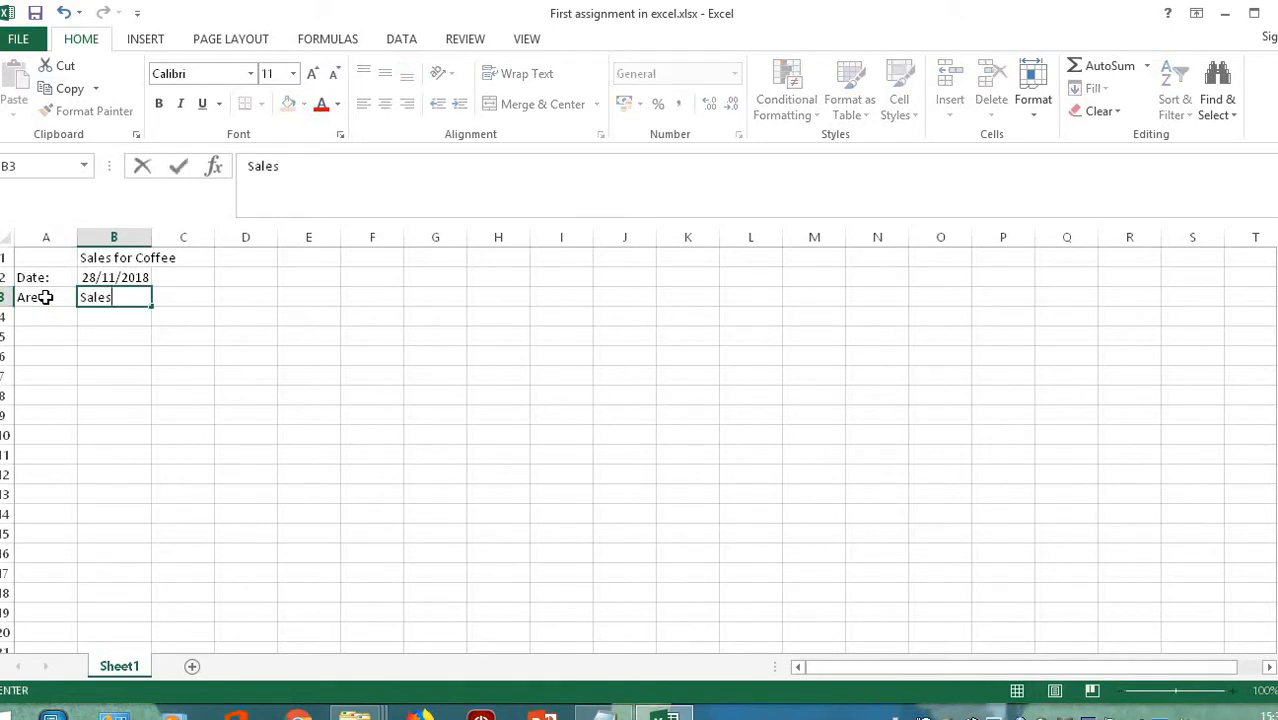
pyautogui.write('person')
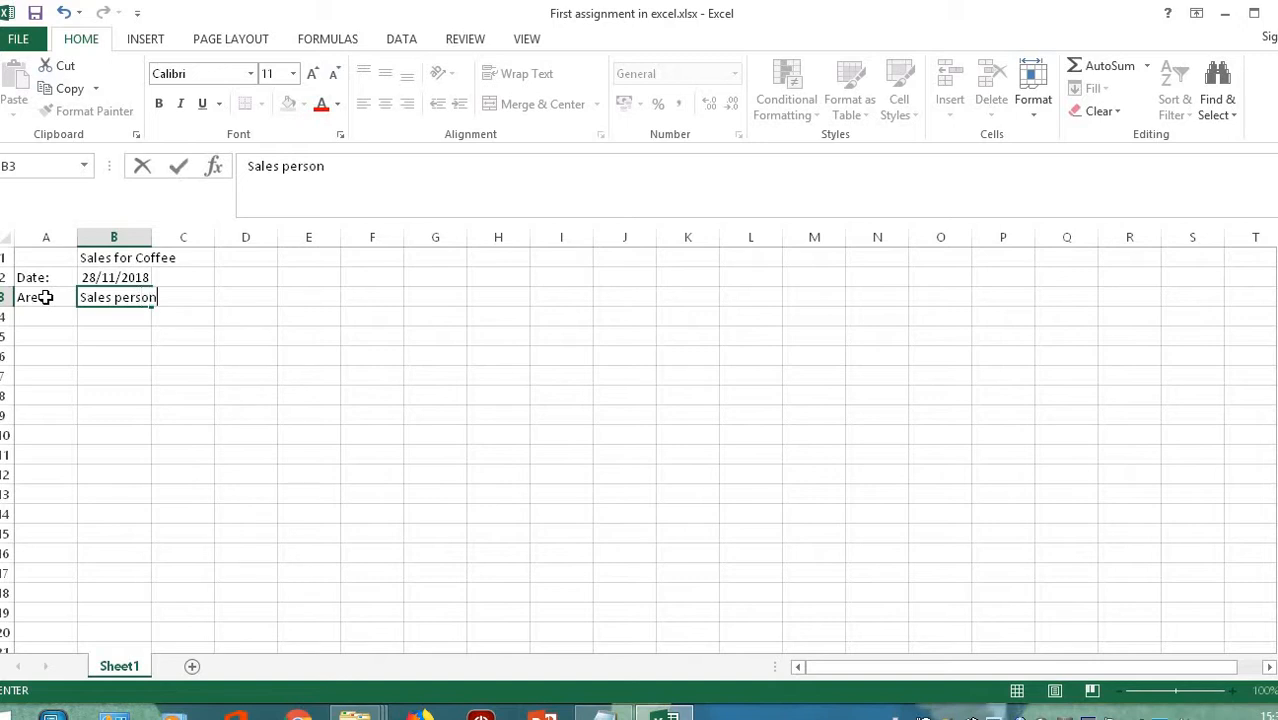
pyautogui.press('Return')
# - Enter Dublin in A4 and the first salesperson's name in B4
pyautogui.write('Dublin')
pyautogui.press('Tab')
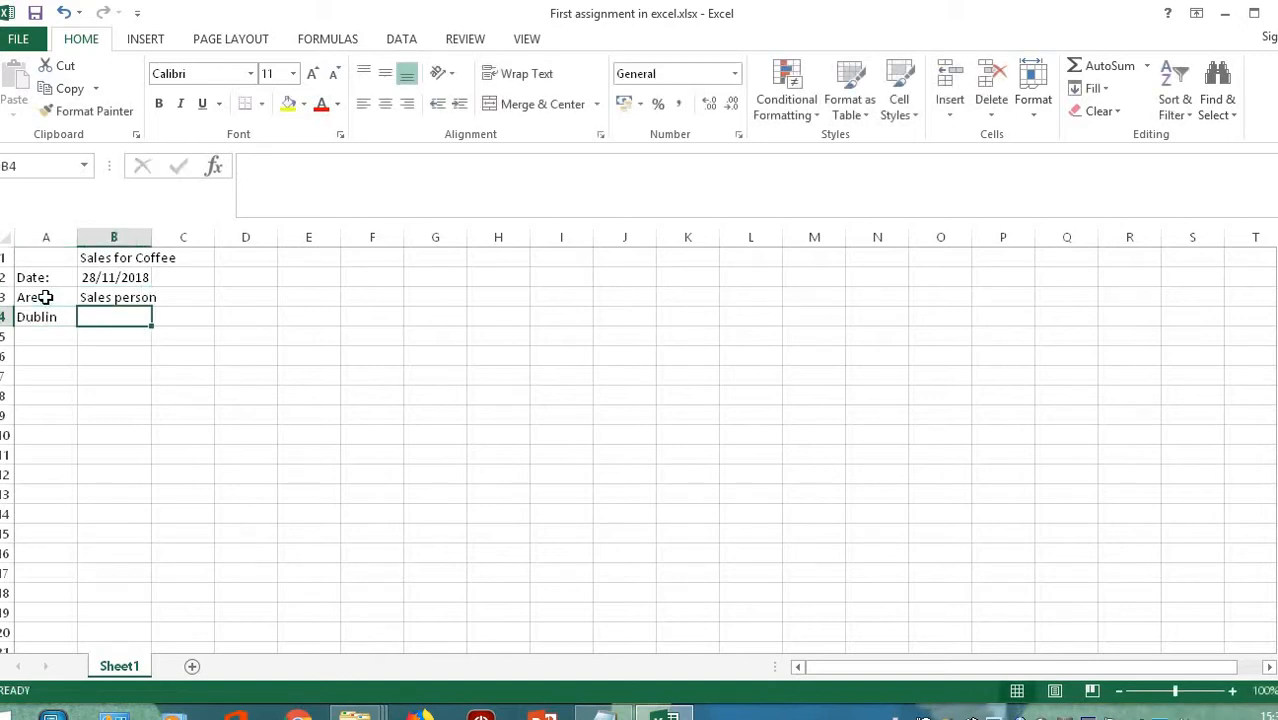
pyautogui.write('John Smi')
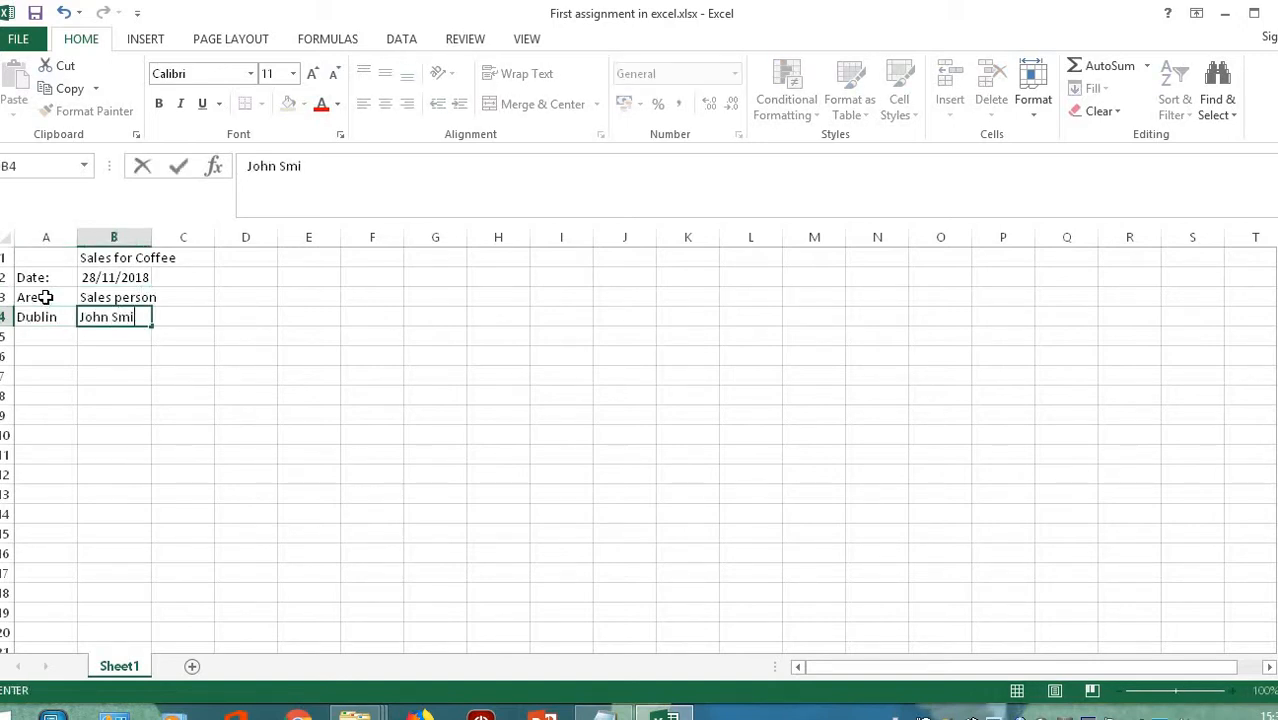
pyautogui.write('th')
pyautogui.press('Return')
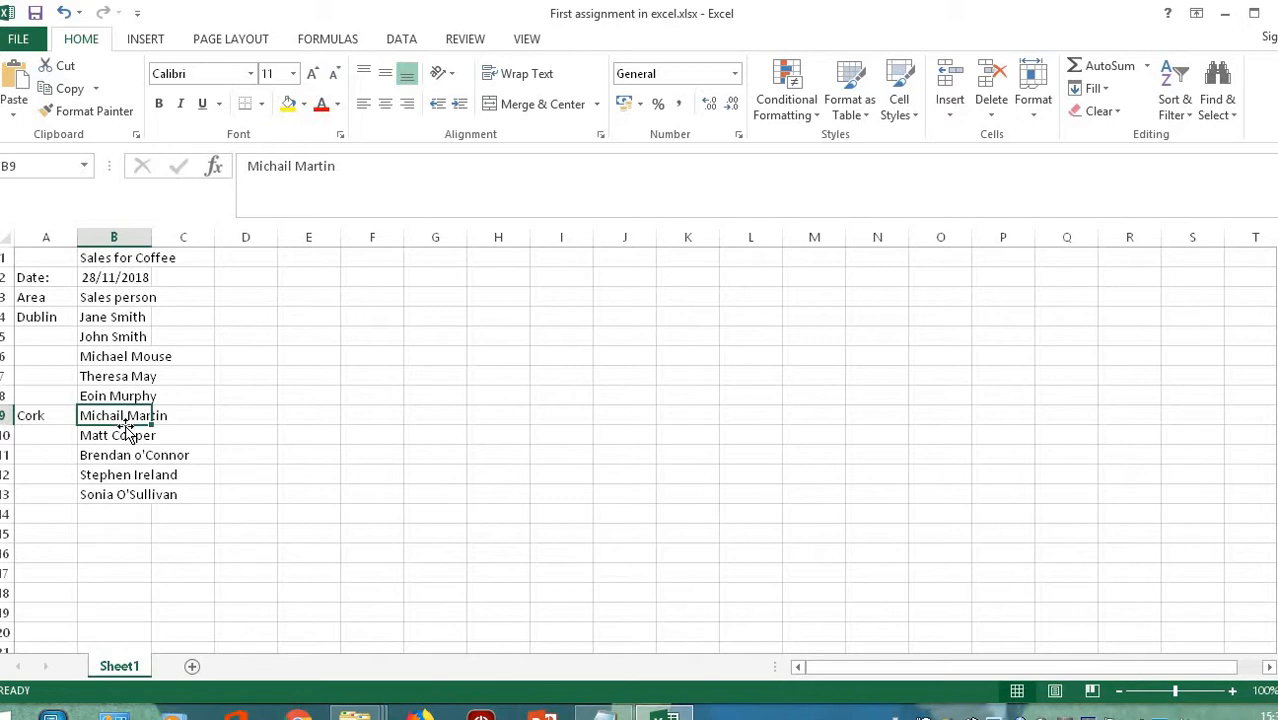
pyautogui.press('Up')
pyautogui.press('Up')
pyautogui.press('Up')
pyautogui.press('Up')
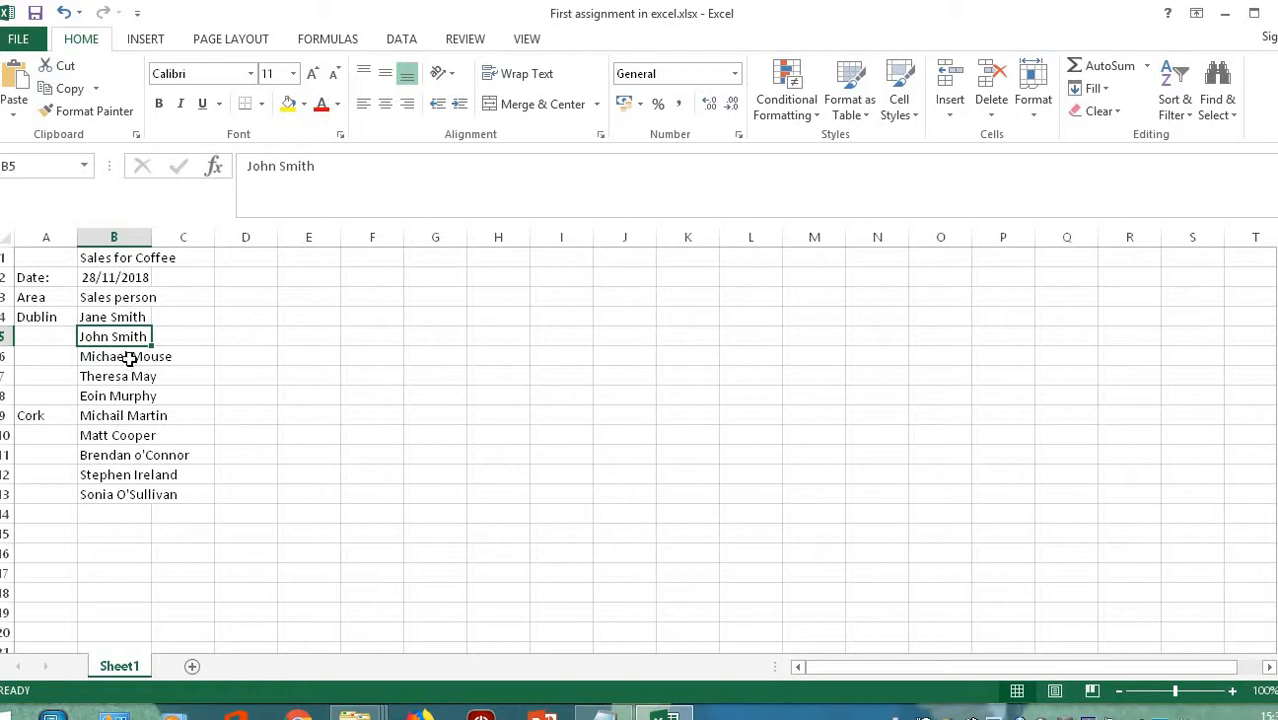
# - Widen column B to about 17.43 so every name and the date show in full
pyautogui.doubleClick(151, 236)
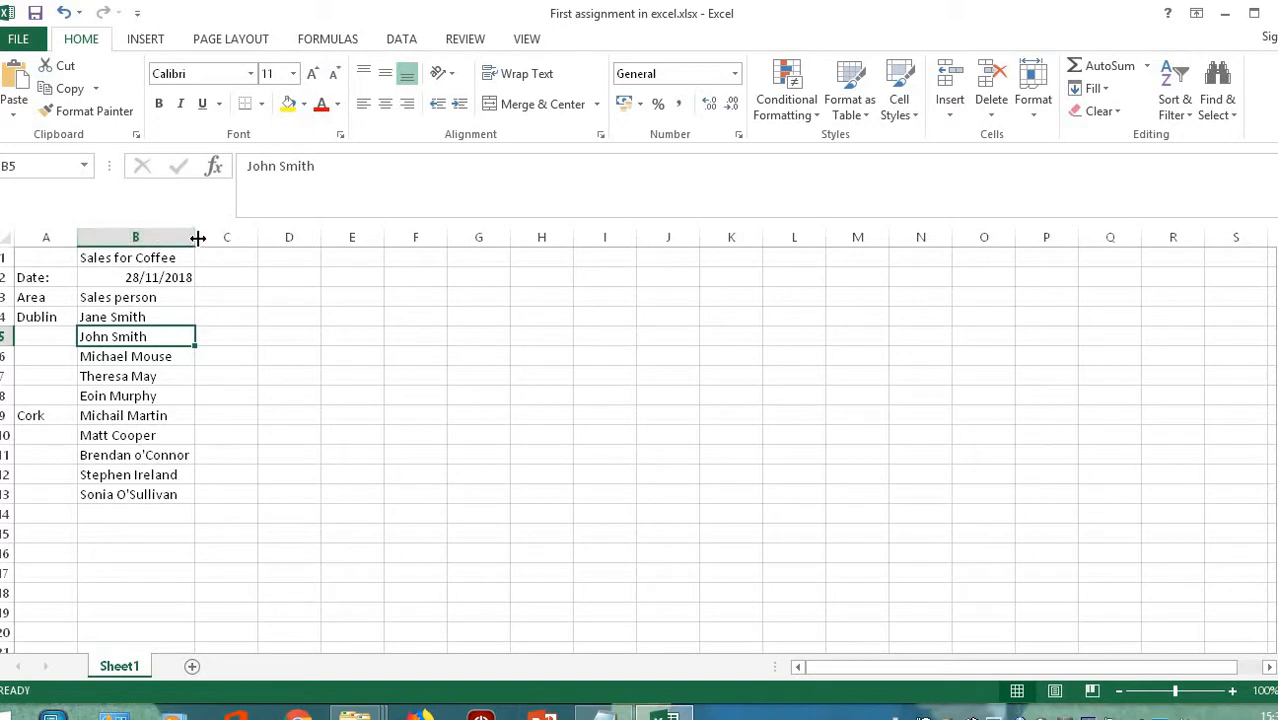
pyautogui.moveTo(197, 237)
pyautogui.mouseDown()
pyautogui.moveTo(242, 238)
pyautogui.moveTo(192, 245)
pyautogui.moveTo(231, 251)
pyautogui.moveTo(188, 254)
pyautogui.moveTo(220, 251)
pyautogui.moveTo(202, 256)
pyautogui.mouseUp()
# - Enter the month headings January in C3 and February in D3
pyautogui.click(228, 297)
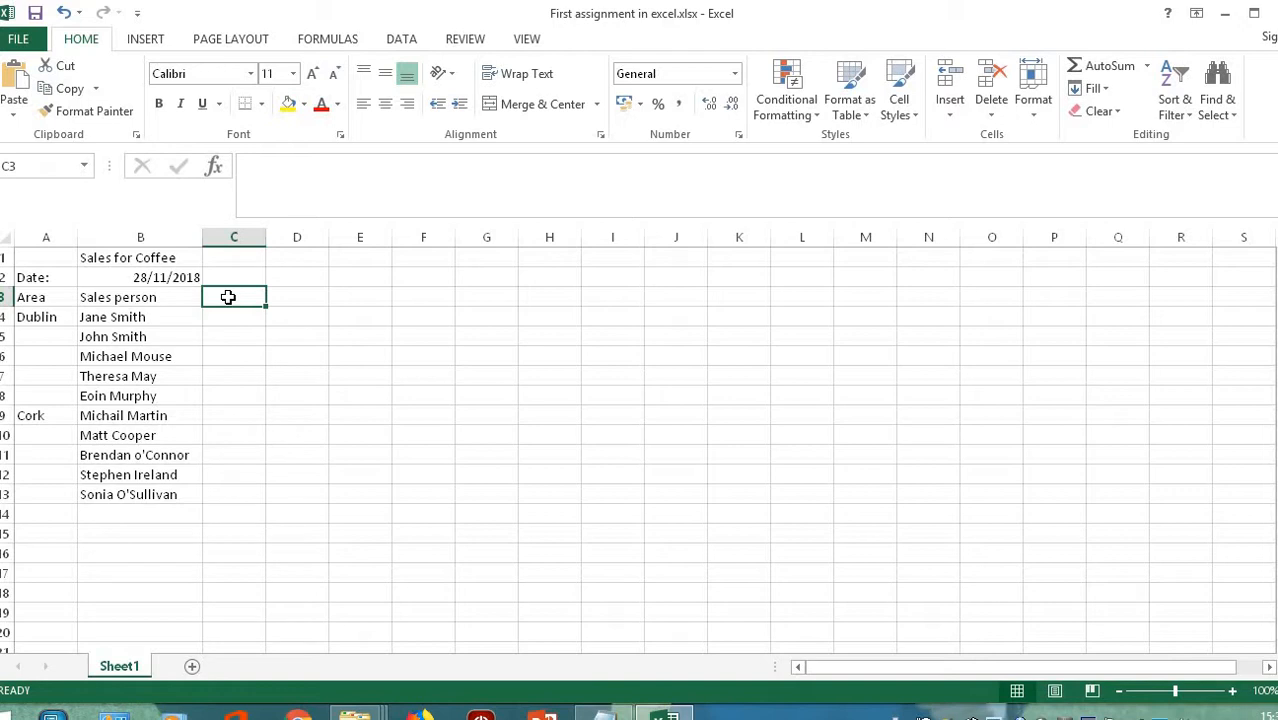
pyautogui.write('Januar')
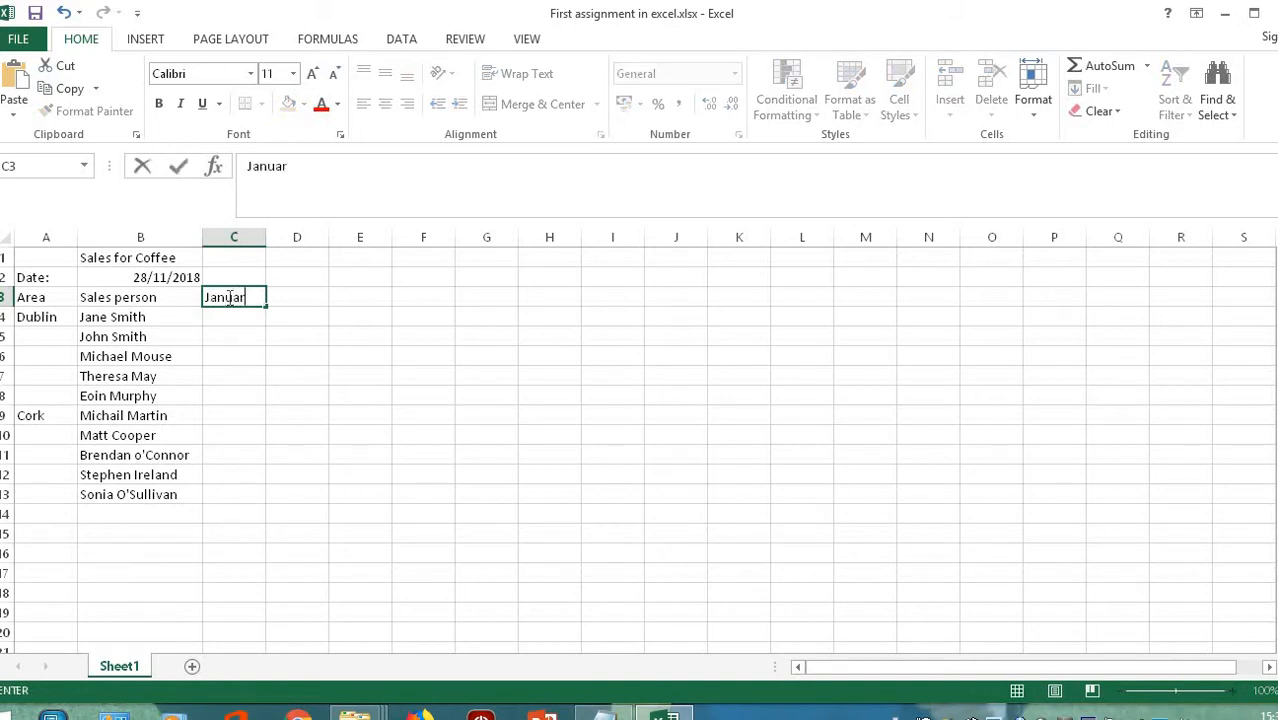
pyautogui.write('y')
pyautogui.press('Return')
pyautogui.press('Up')
pyautogui.press('Right')
pyautogui.write('Febr')
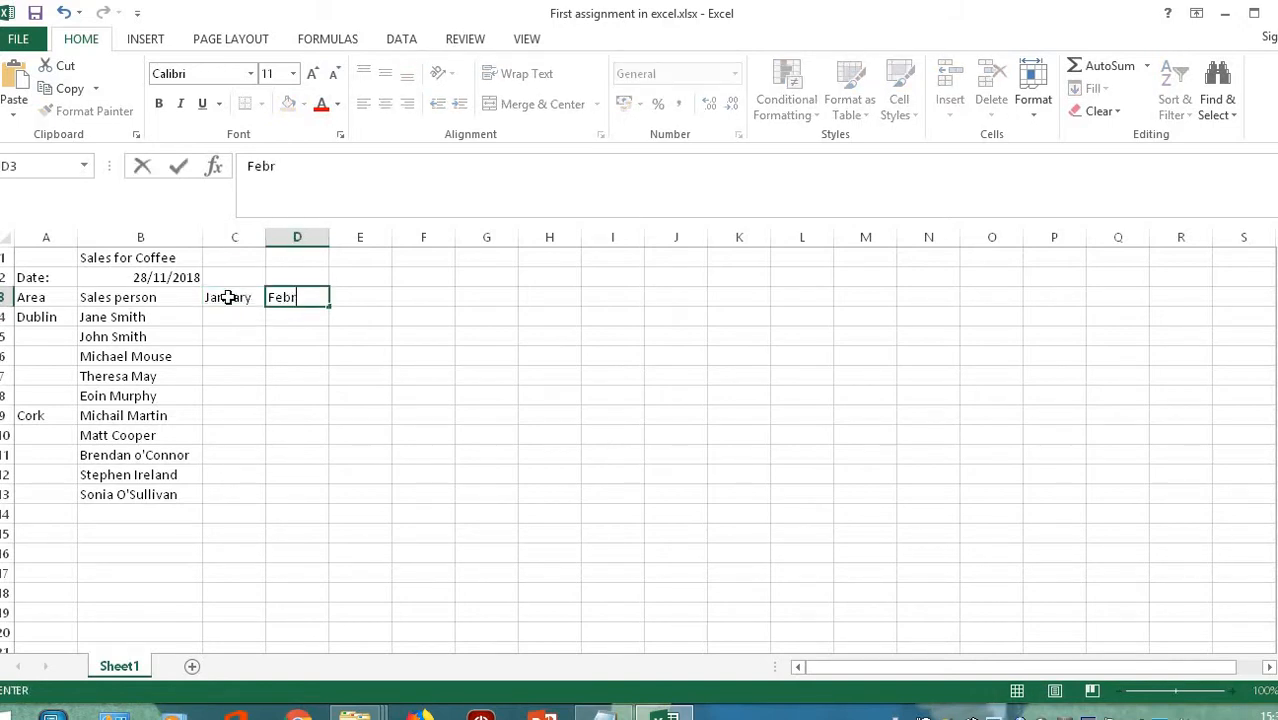
pyautogui.write('uary')
pyautogui.press('Return')
pyautogui.press('Up')
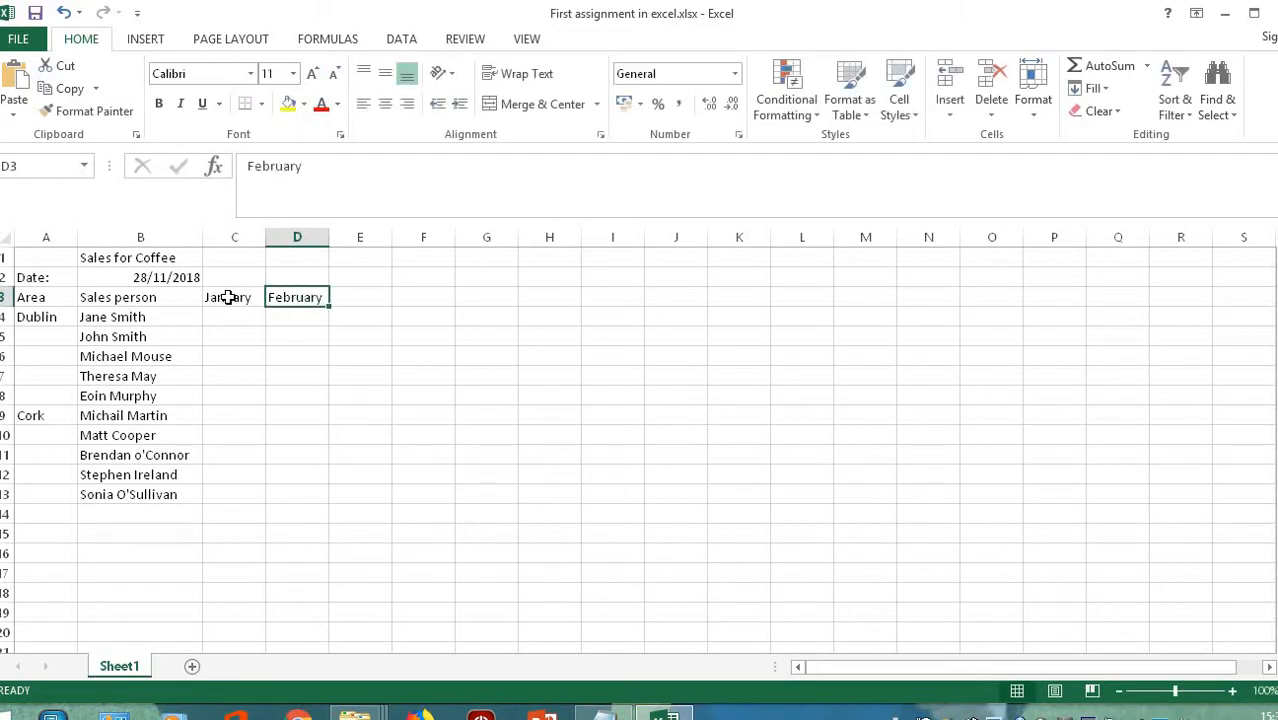
# - Extend the month series from January and February through May across C3:G3
pyautogui.moveTo(228, 297); pyautogui.dragTo(296, 297)
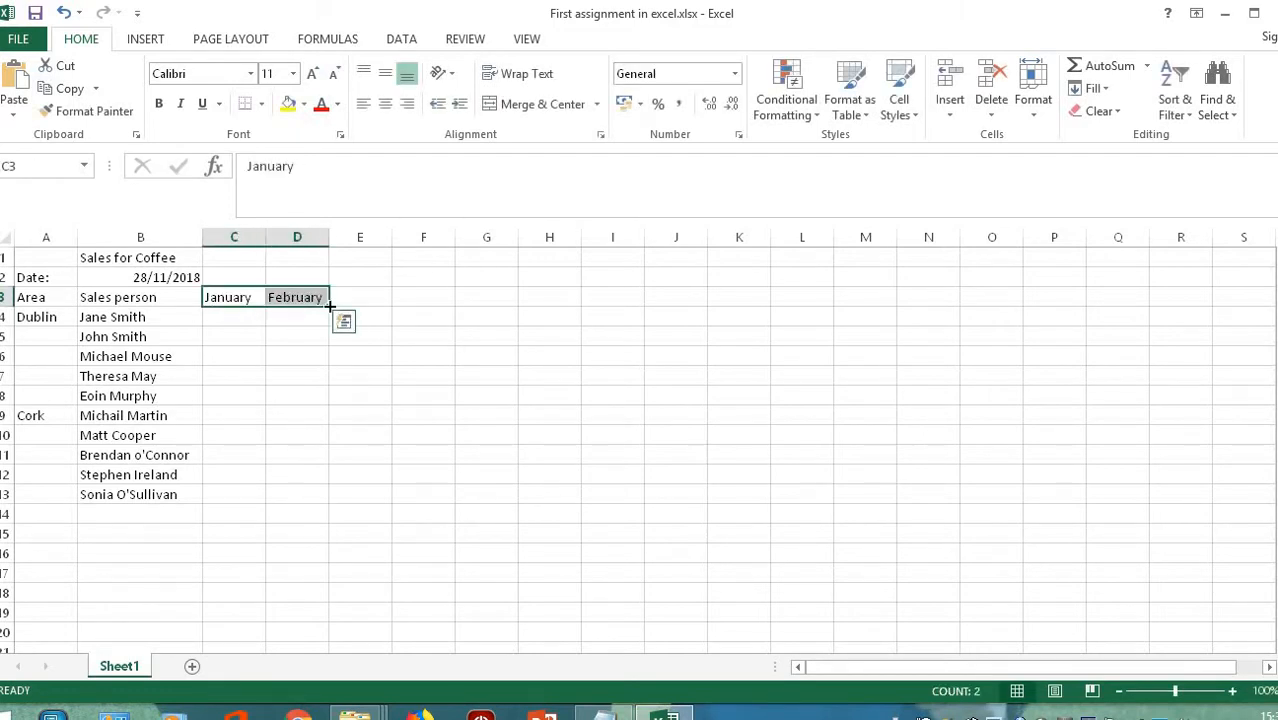
pyautogui.moveTo(330, 305); pyautogui.dragTo(497, 299)
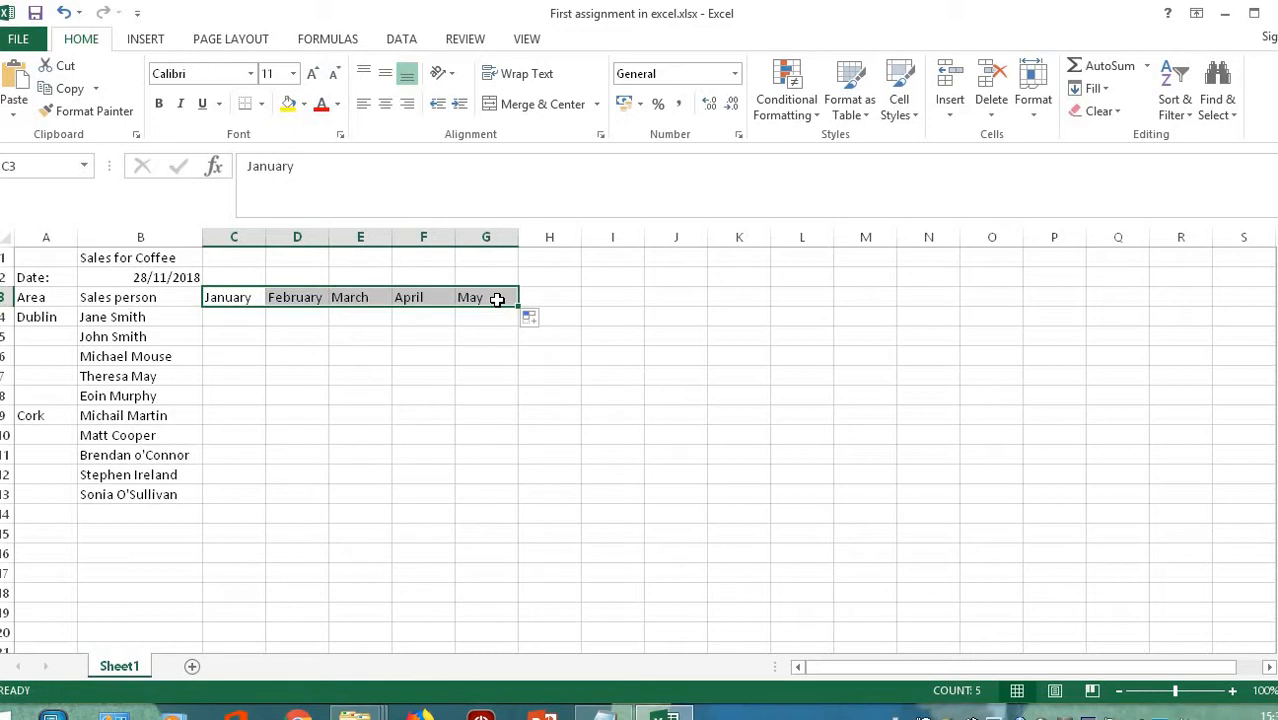
pyautogui.click(231, 324)
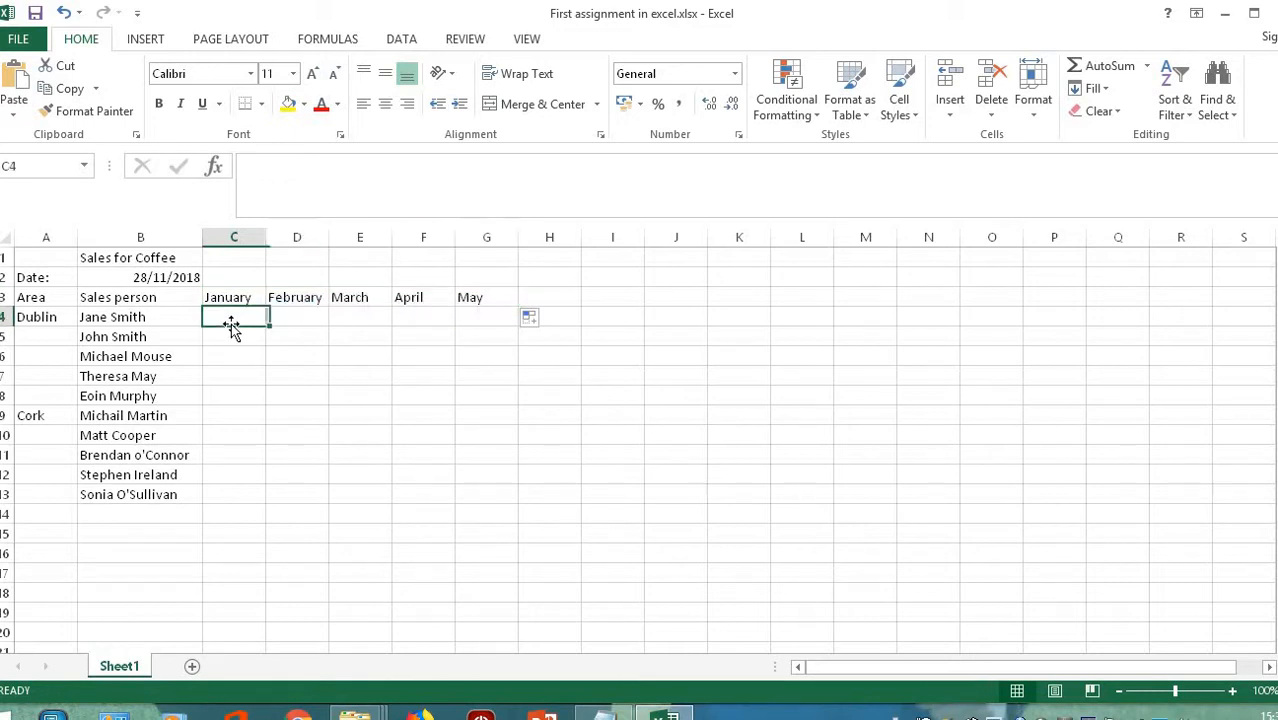
# - Enter 100 as the first January sales figure in C4
pyautogui.write('100')
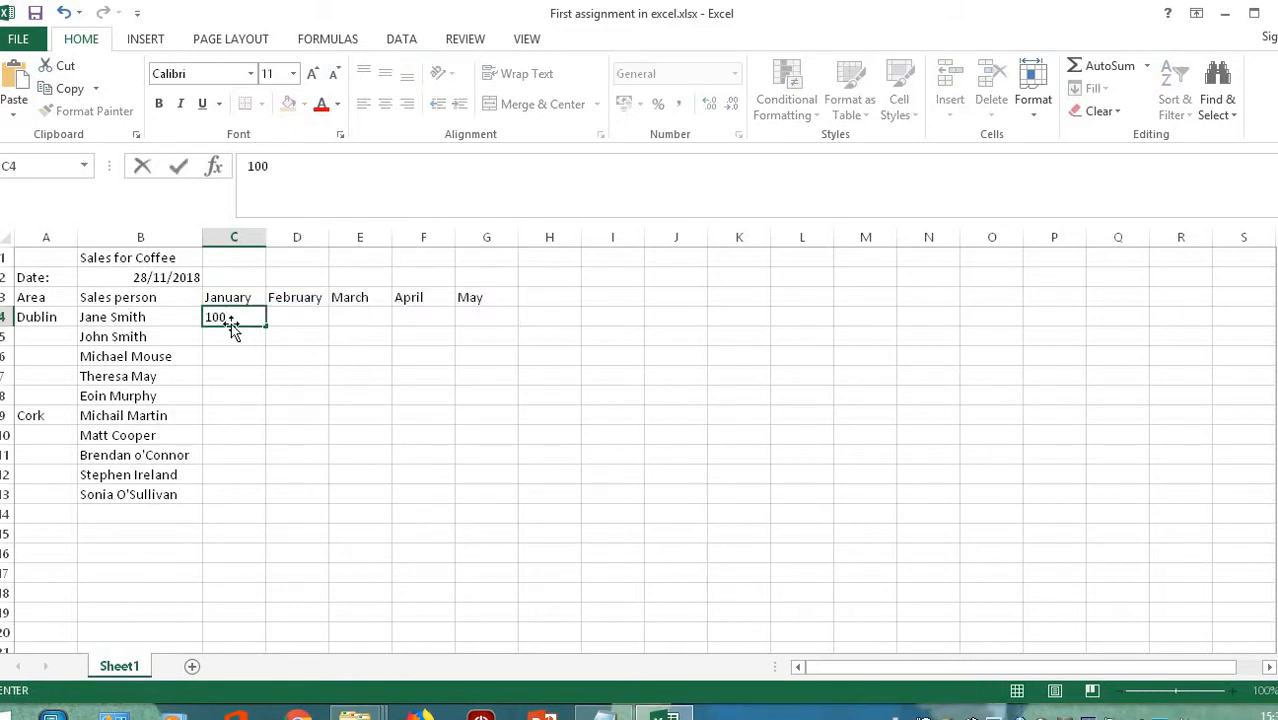
pyautogui.press('Return')
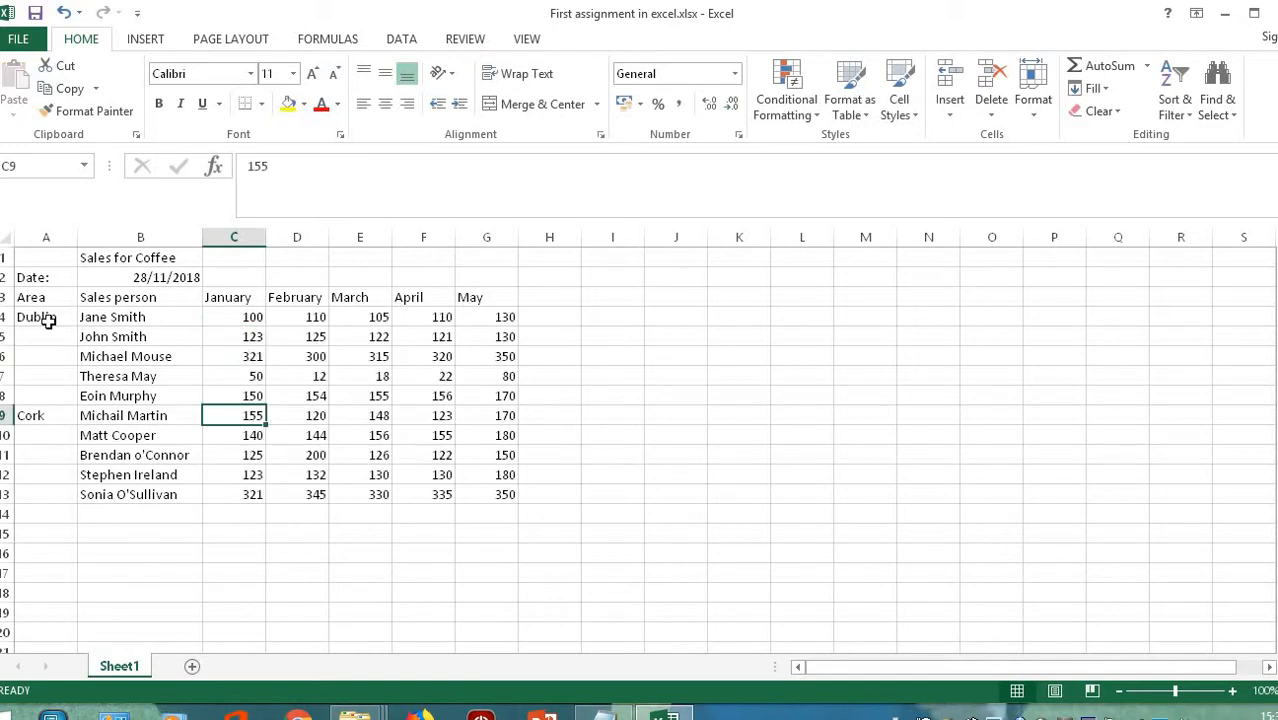
pyautogui.click(44, 320)
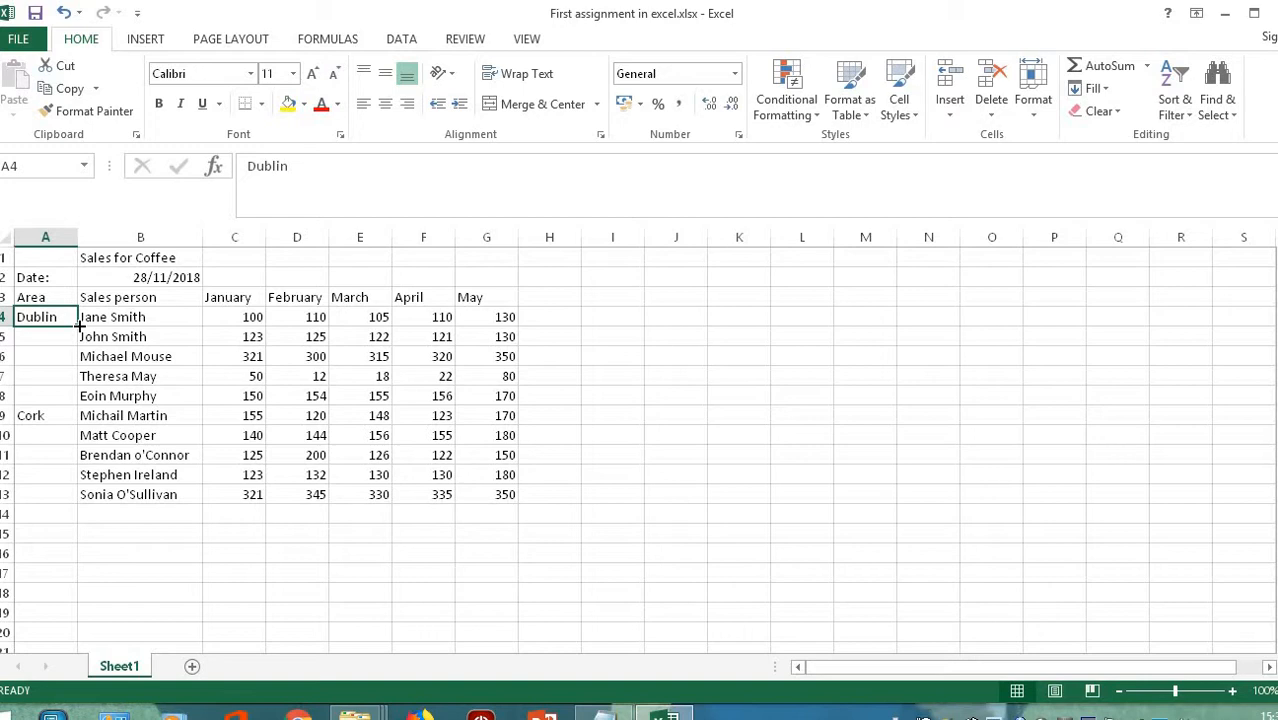
# - Fill Dublin down A4:A8 and Cork down A9:A12
pyautogui.moveTo(79, 324); pyautogui.dragTo(70, 399)
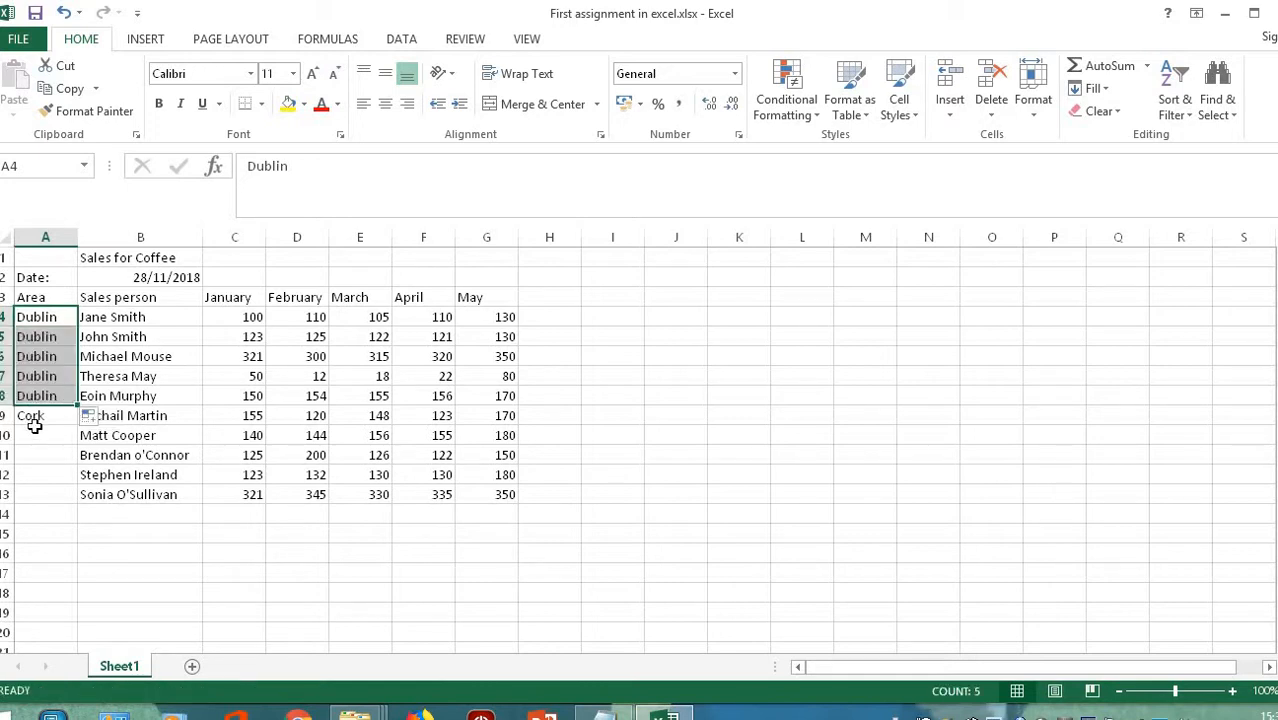
pyautogui.click(36, 417)
pyautogui.moveTo(77, 425); pyautogui.dragTo(74, 474)
pyautogui.click(45, 460)
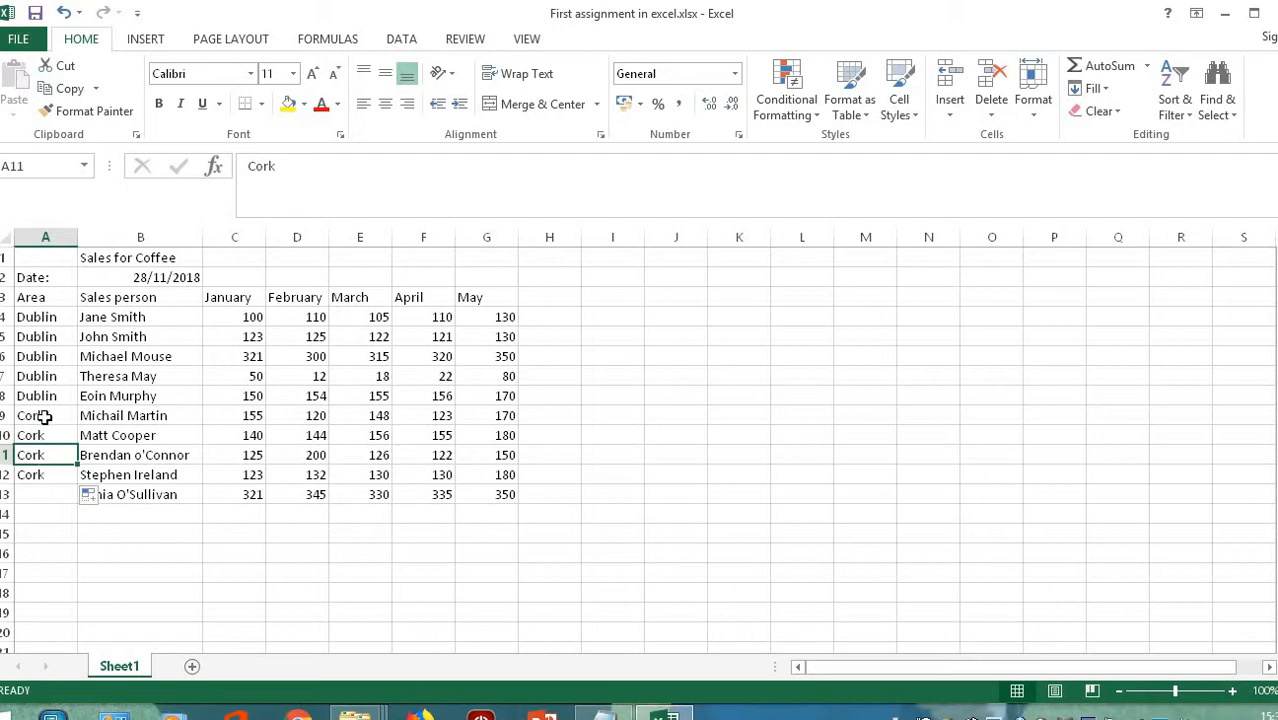
pyautogui.click(43, 396)
# - Copy Cork from A9 into A13 and save the workbook
pyautogui.click(38, 415)
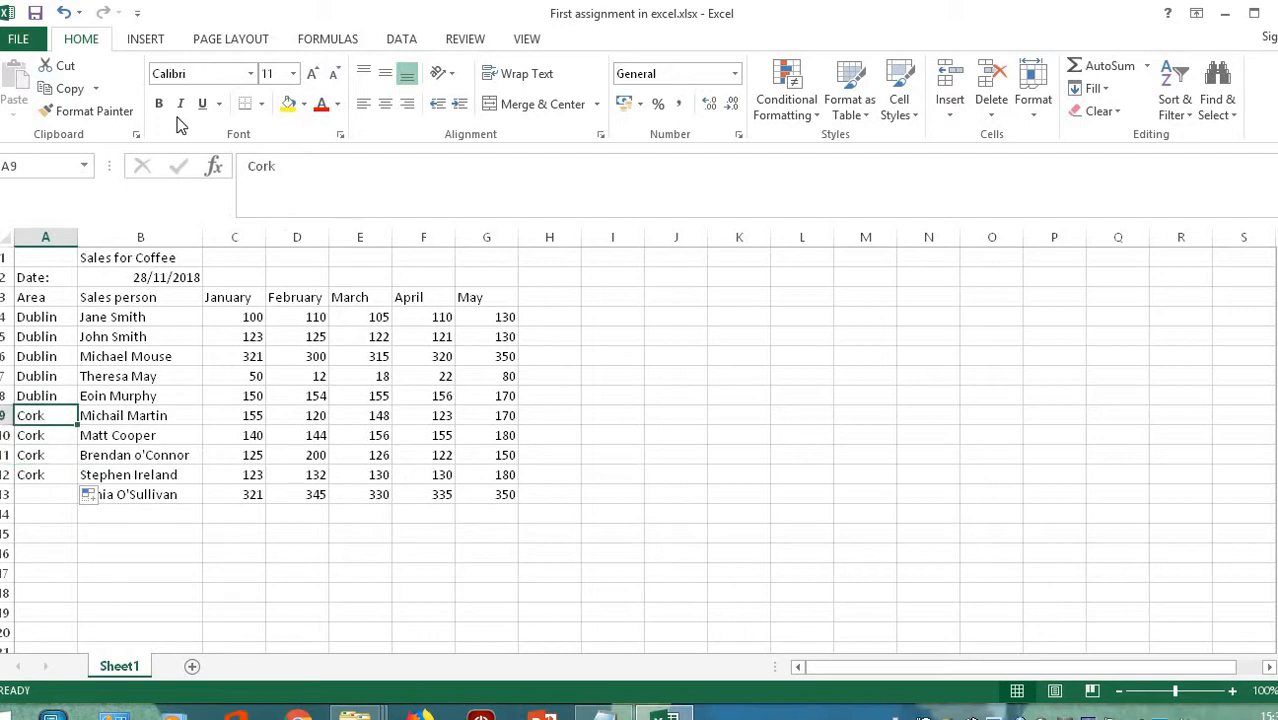
pyautogui.click(83, 94)
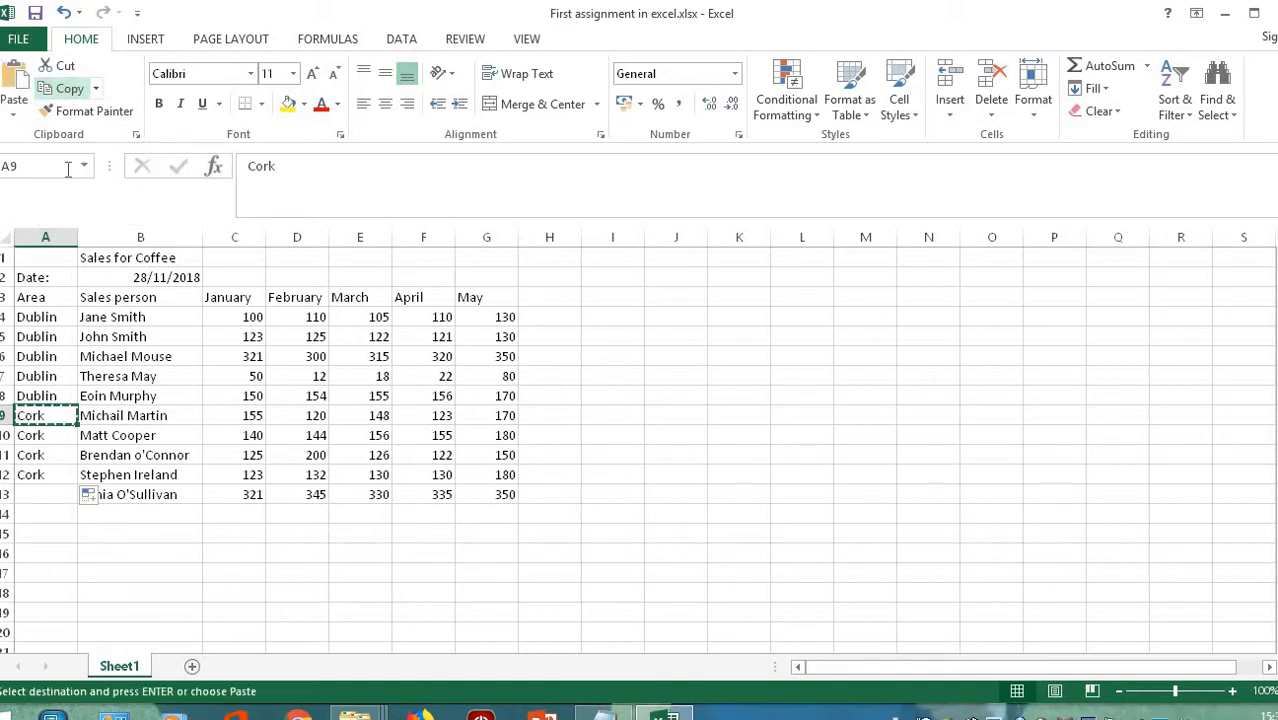
pyautogui.click(46, 494)
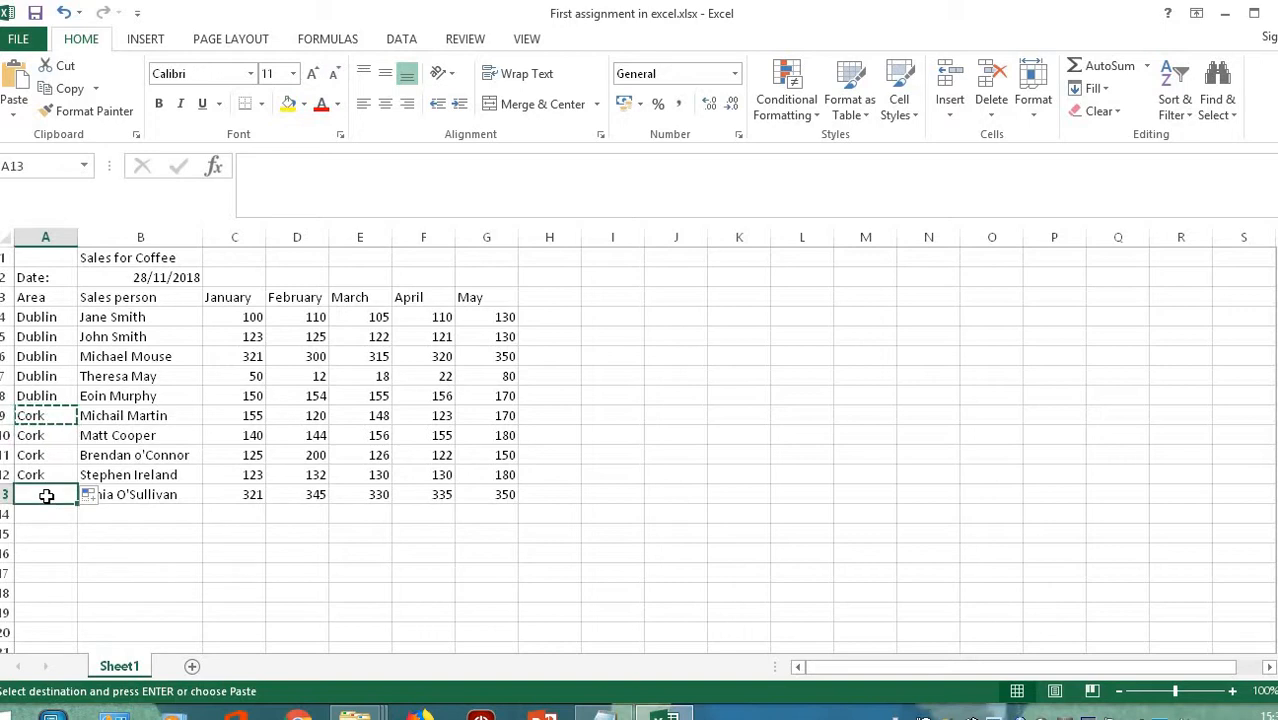
pyautogui.click(12, 84)
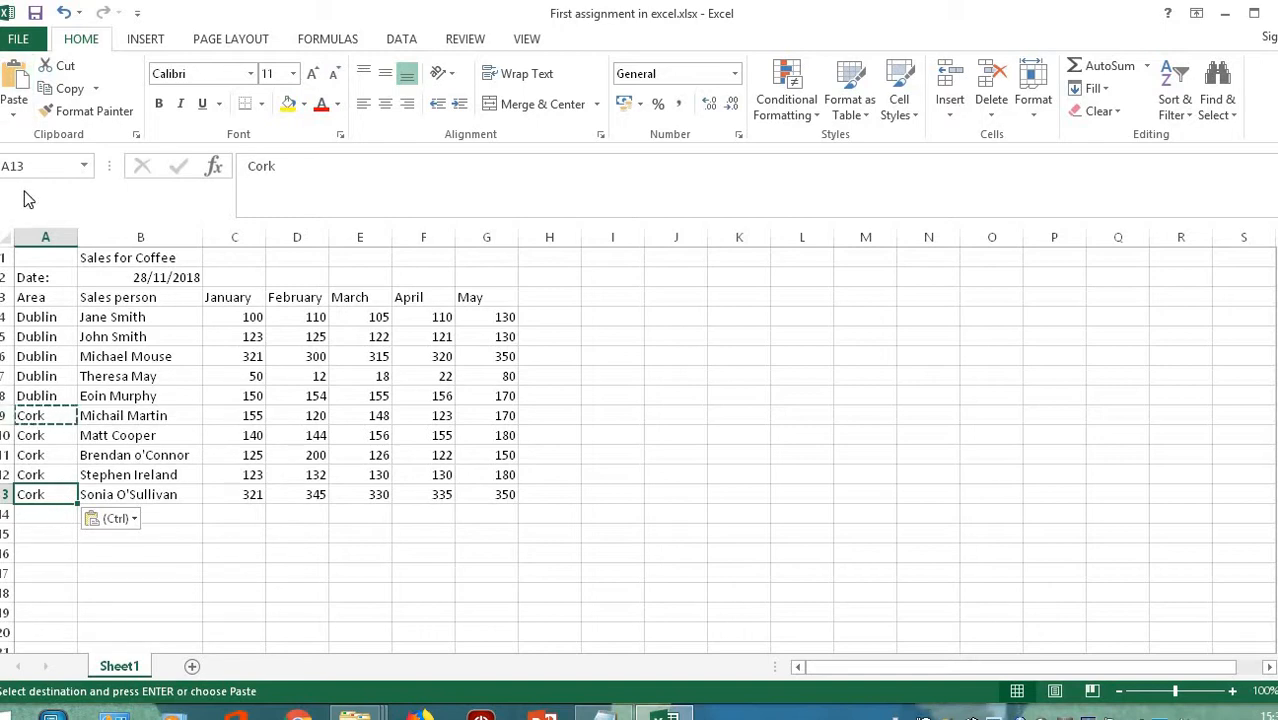
pyautogui.click(35, 14)
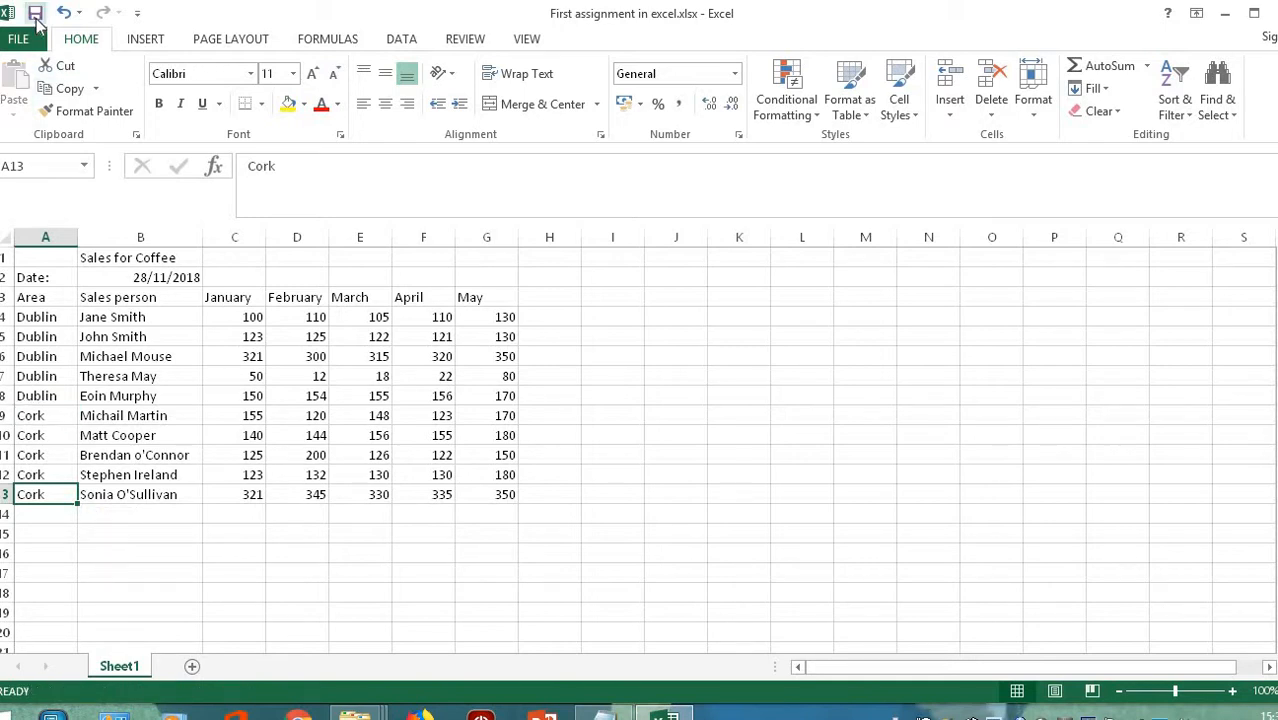